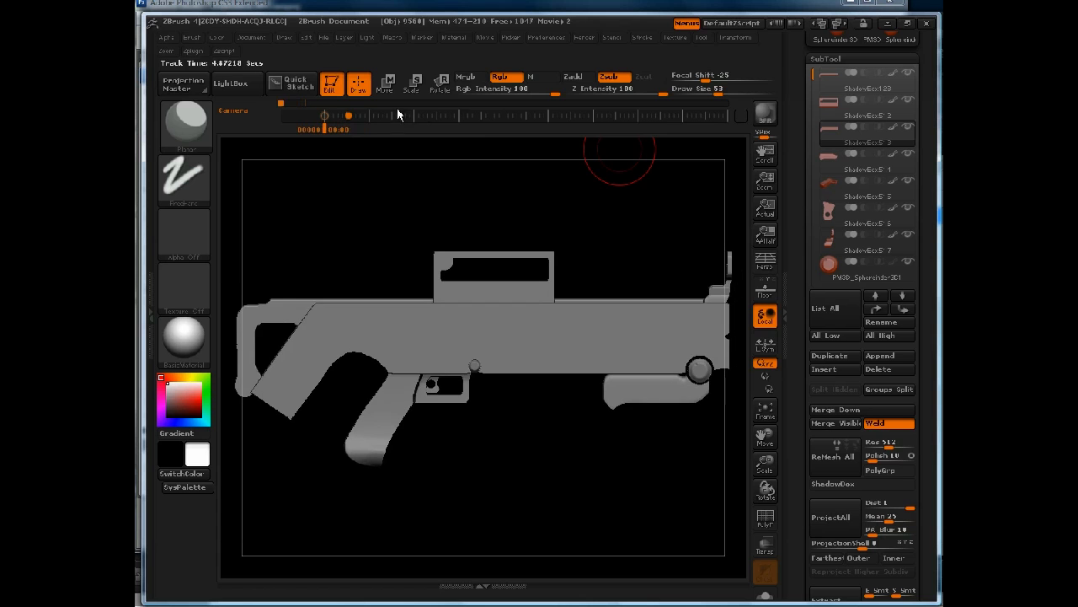
Step: Show the Front reference view behind the rifle, and switch the active tool to the Cube3D primitive
click(676, 38)
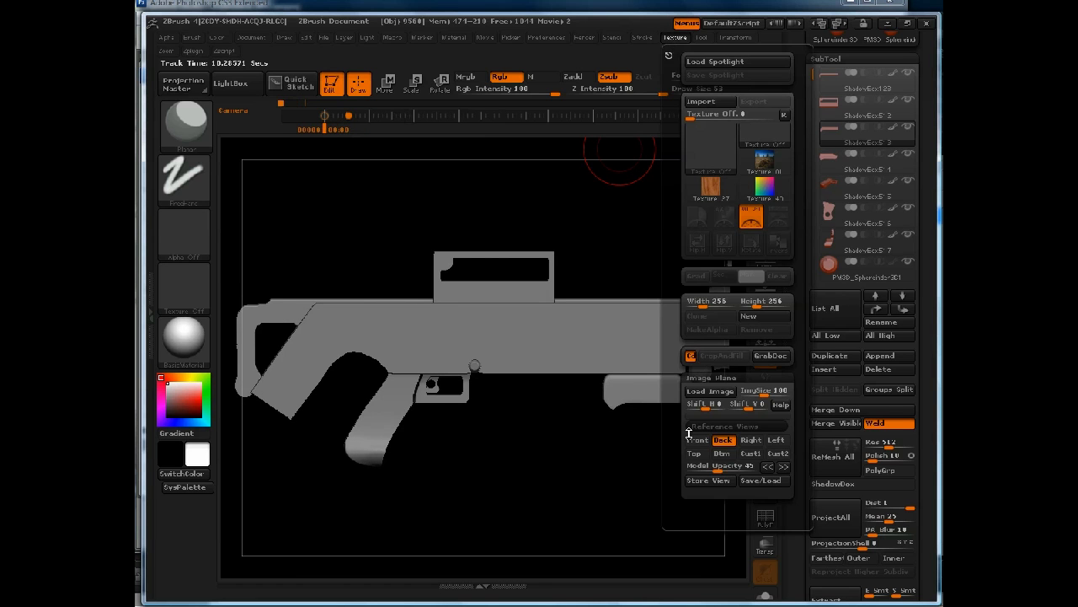
click(697, 440)
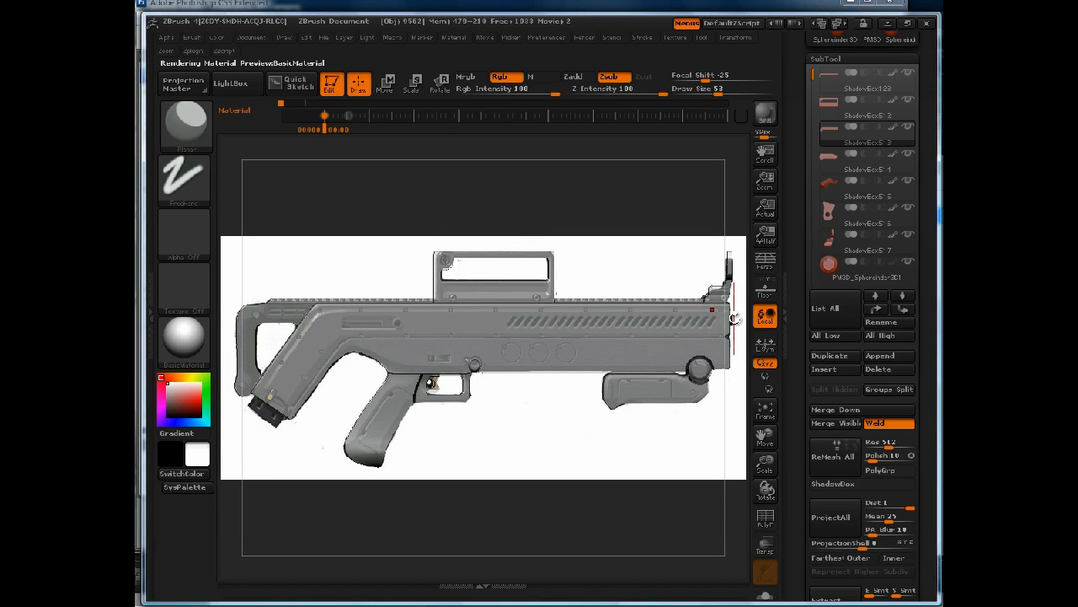
drag(805, 123, 808, 211)
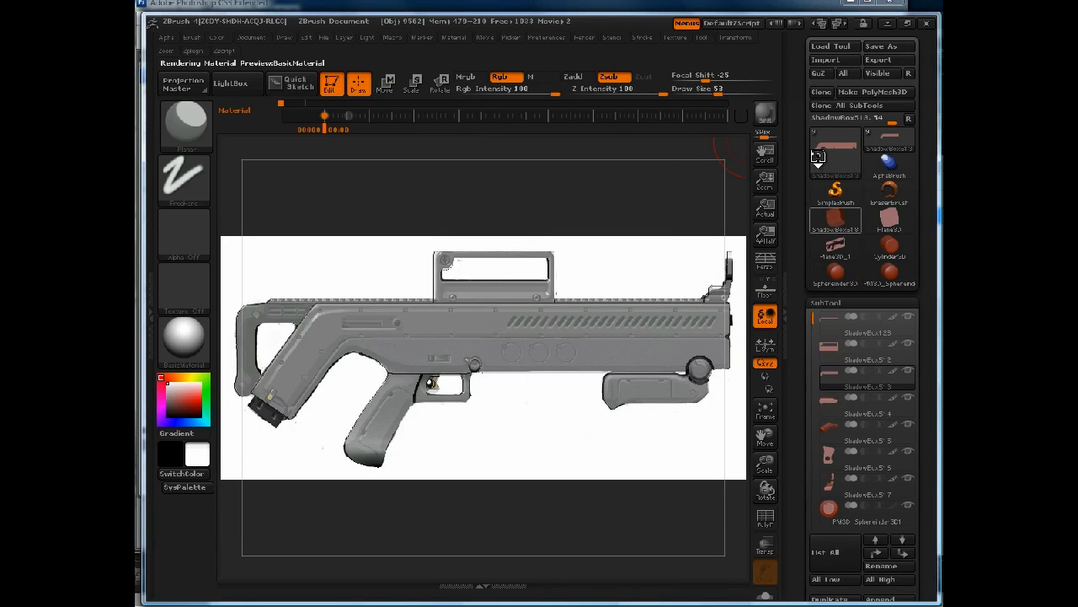
click(818, 156)
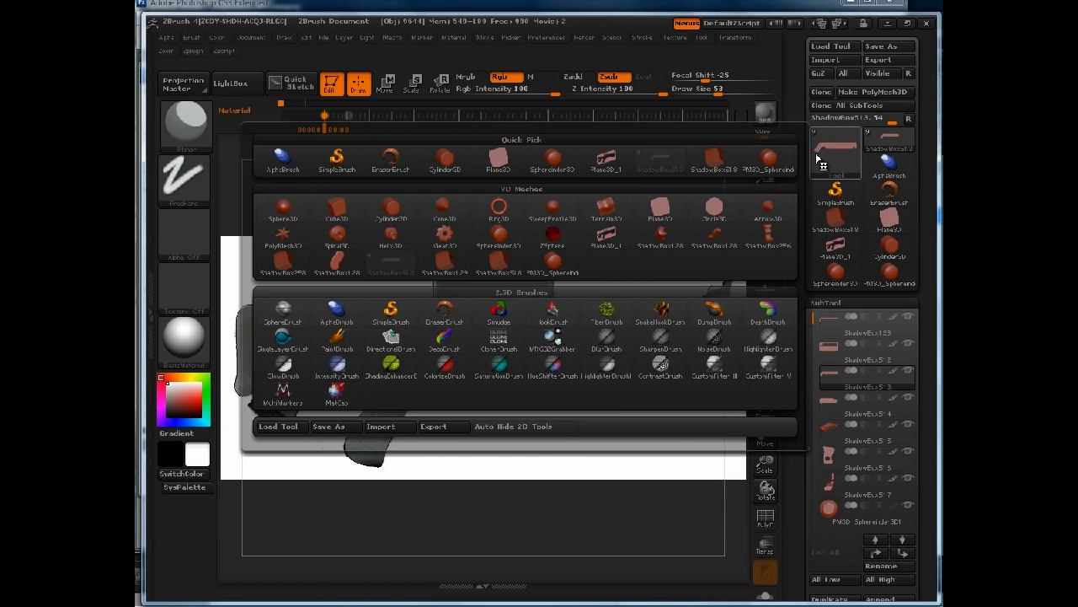
click(345, 211)
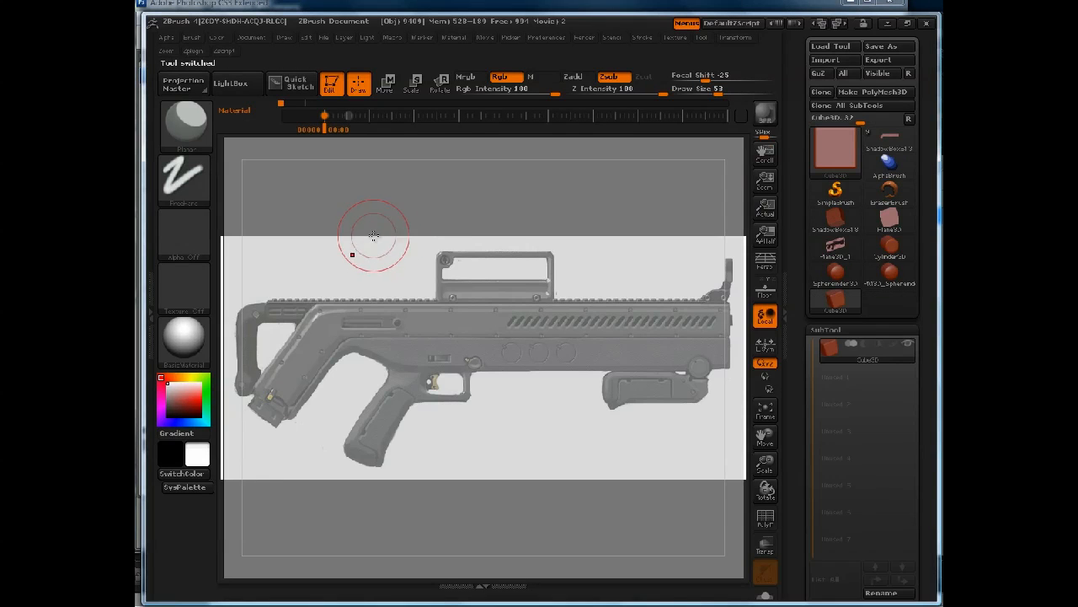
Step: Reduce the cube's initial X size to about half and its Y size to under a fifth, forming a flat block
drag(481, 229, 722, 239)
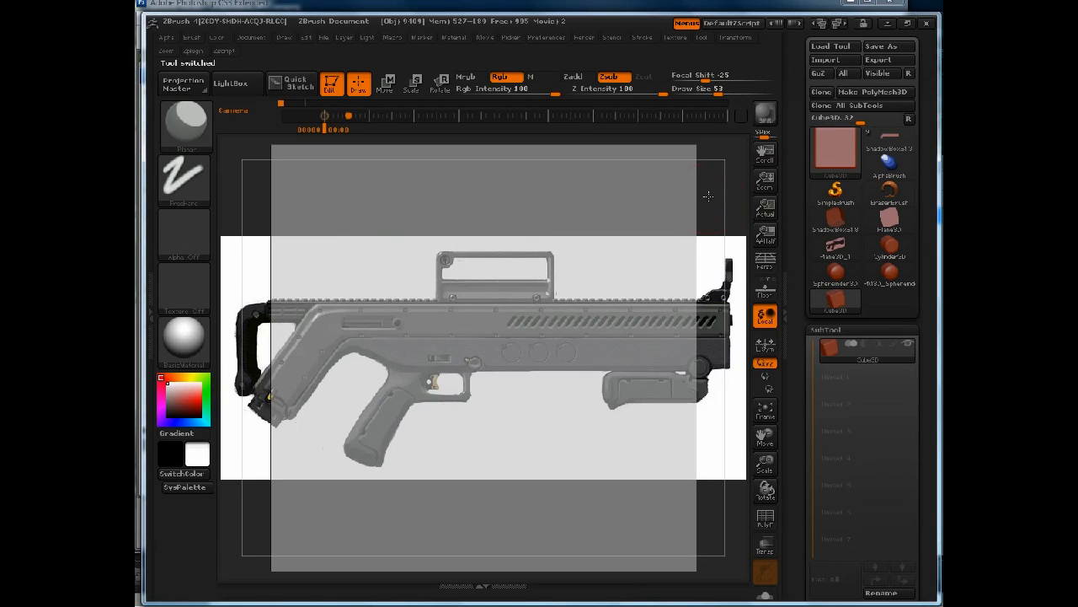
alt+drag(710, 199, 691, 168)
drag(785, 251, 758, 82)
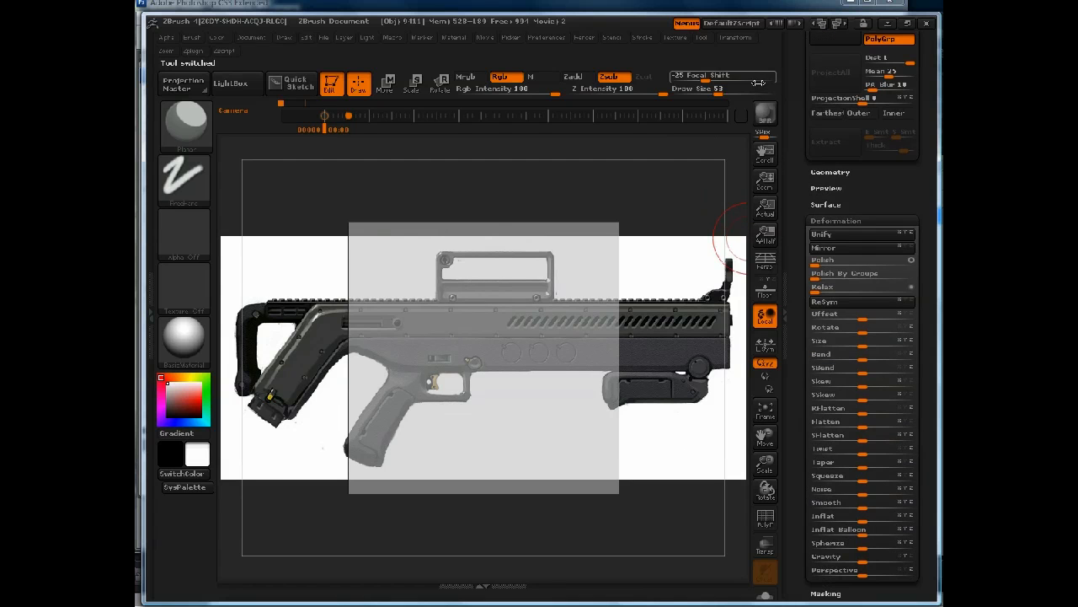
click(836, 217)
click(839, 252)
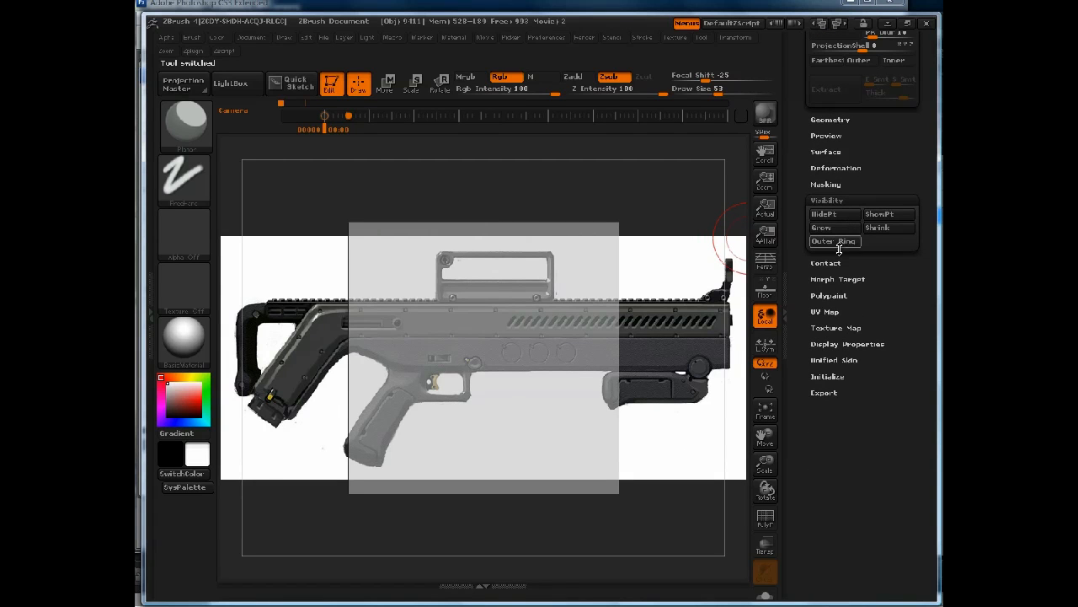
click(832, 375)
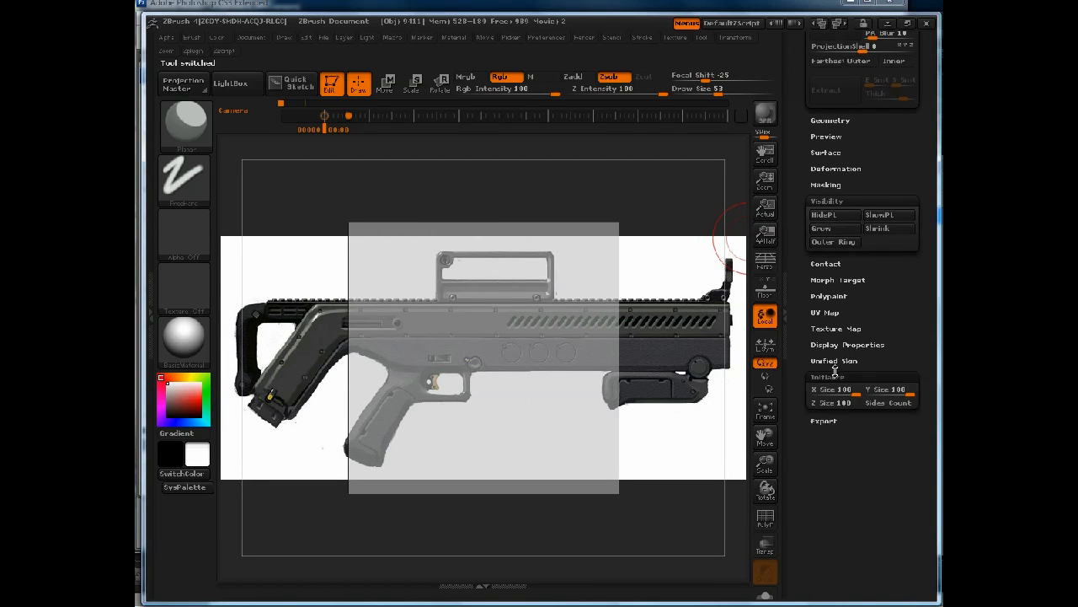
drag(905, 388, 875, 388)
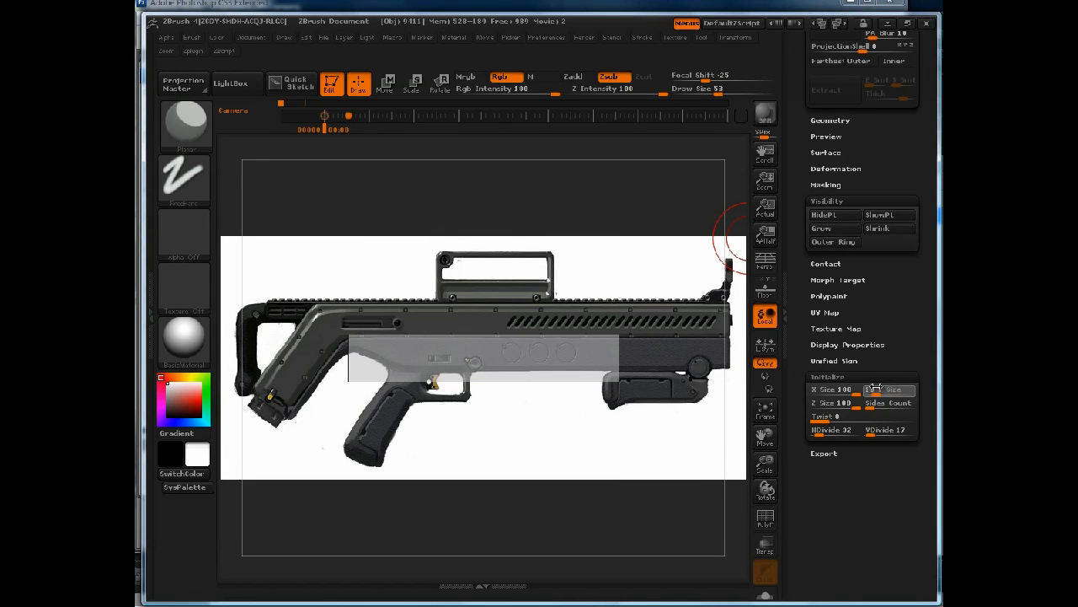
drag(654, 259, 694, 336)
drag(851, 390, 833, 378)
drag(665, 235, 447, 244)
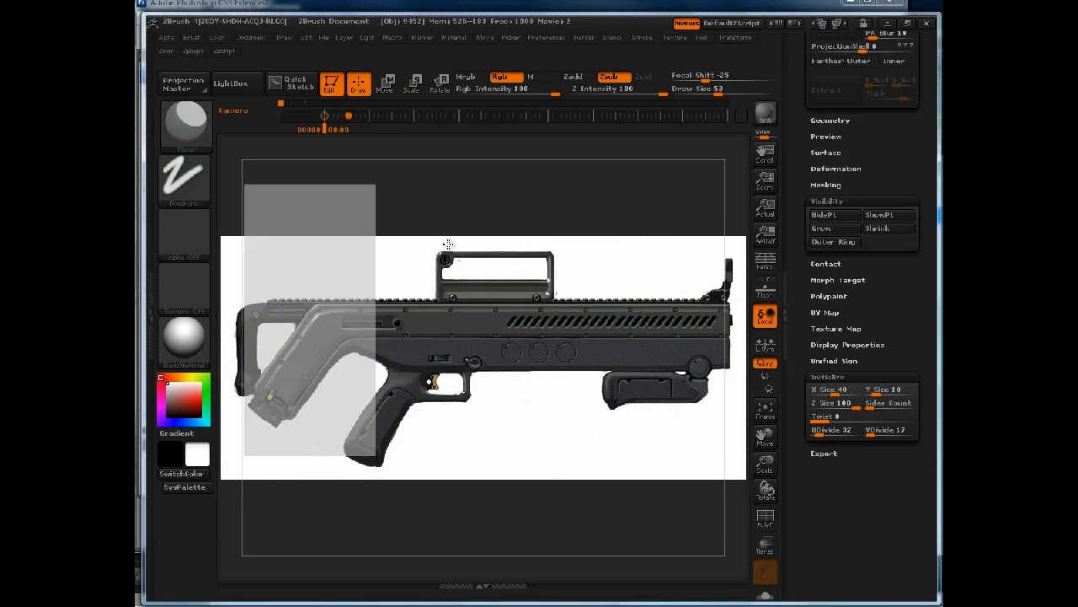
drag(608, 289, 653, 279)
drag(843, 386, 877, 388)
Step: Show the polyframe on the flat block and convert it to a PolyMesh3D
key(shift+f)
drag(556, 213, 594, 226)
scroll(884, 161, up, 10)
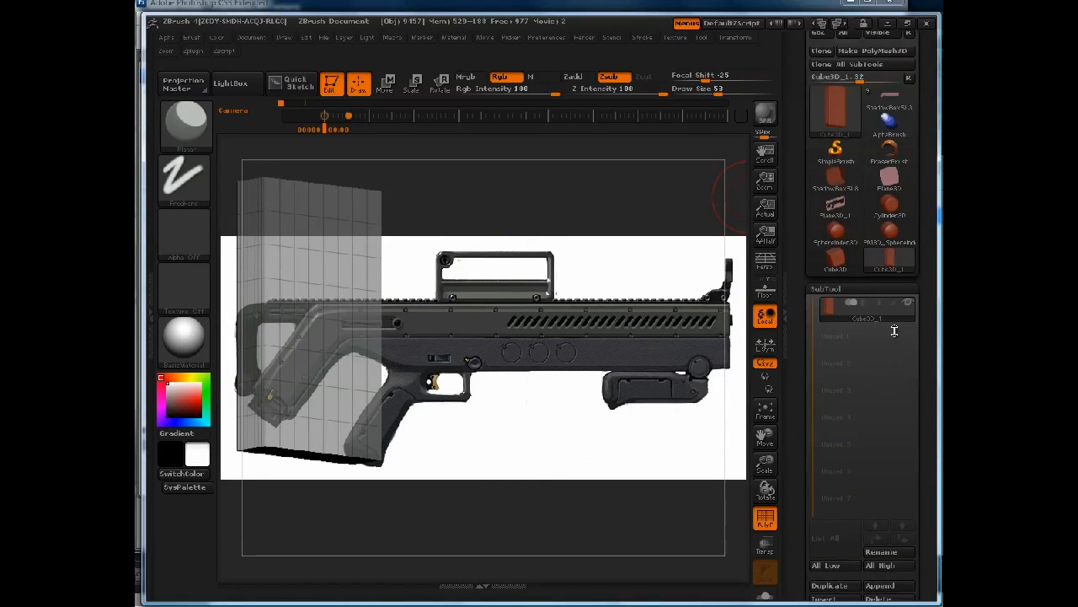
scroll(920, 108, up, 3)
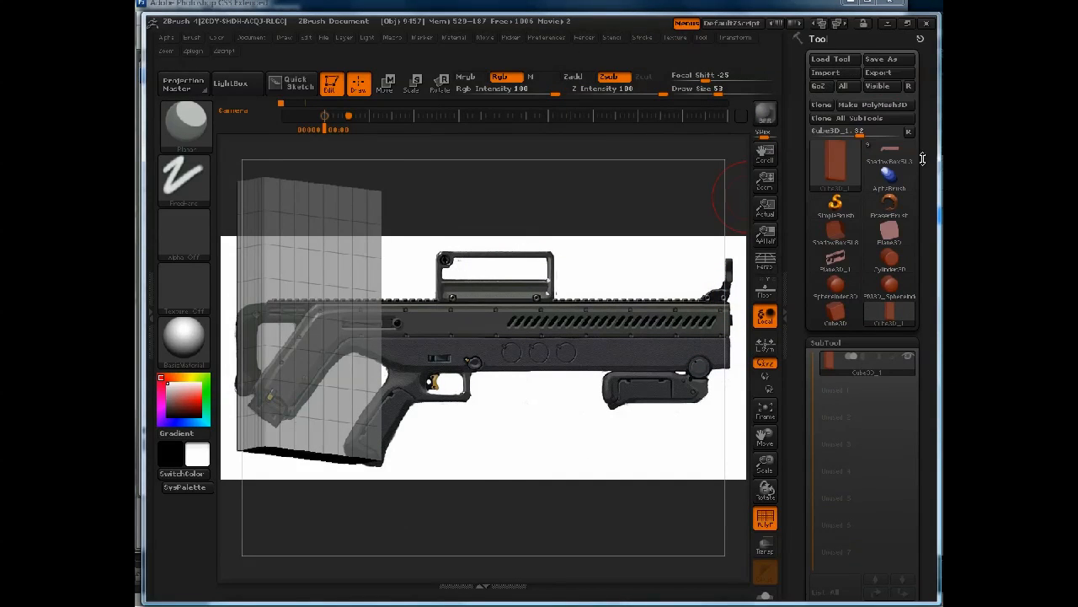
click(876, 105)
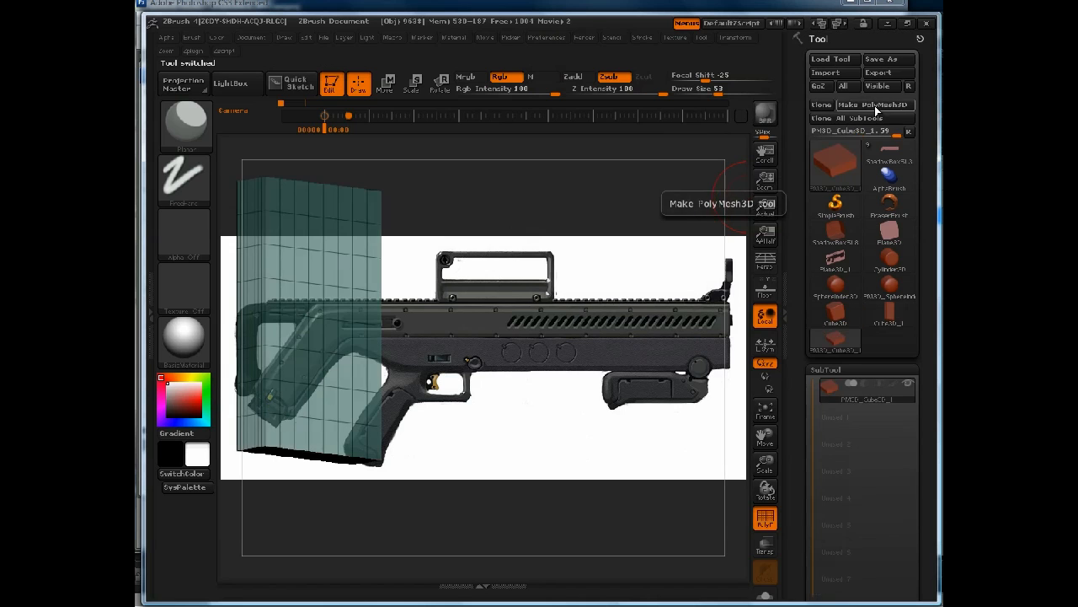
Step: Switch back to the ShadowBox rifle tool and turn off the polyframe
click(890, 152)
drag(501, 225, 634, 248)
drag(921, 370, 866, 186)
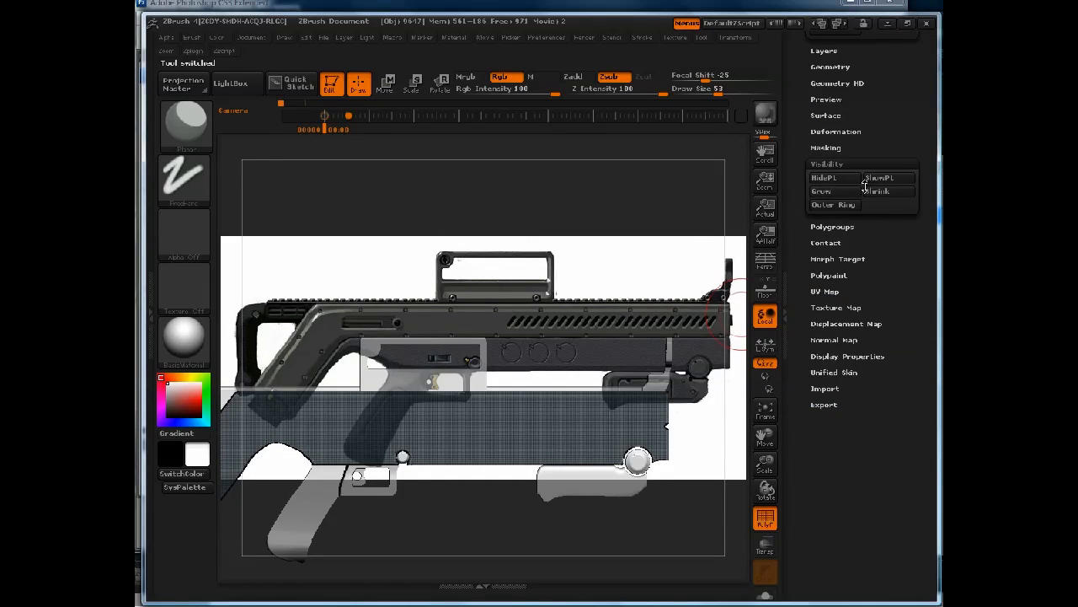
click(836, 308)
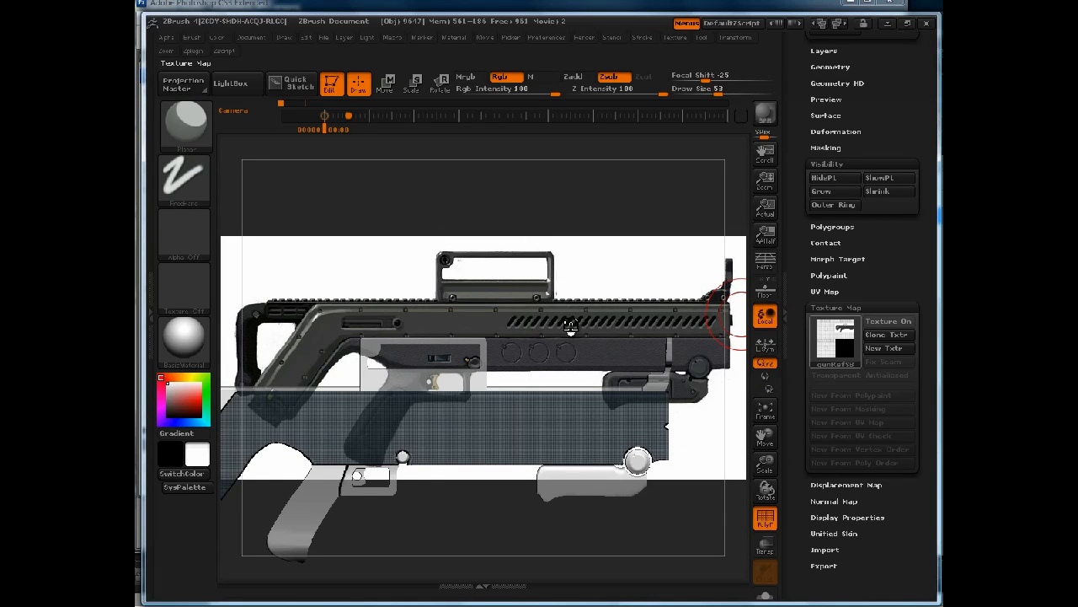
key(shift+f)
drag(586, 179, 603, 164)
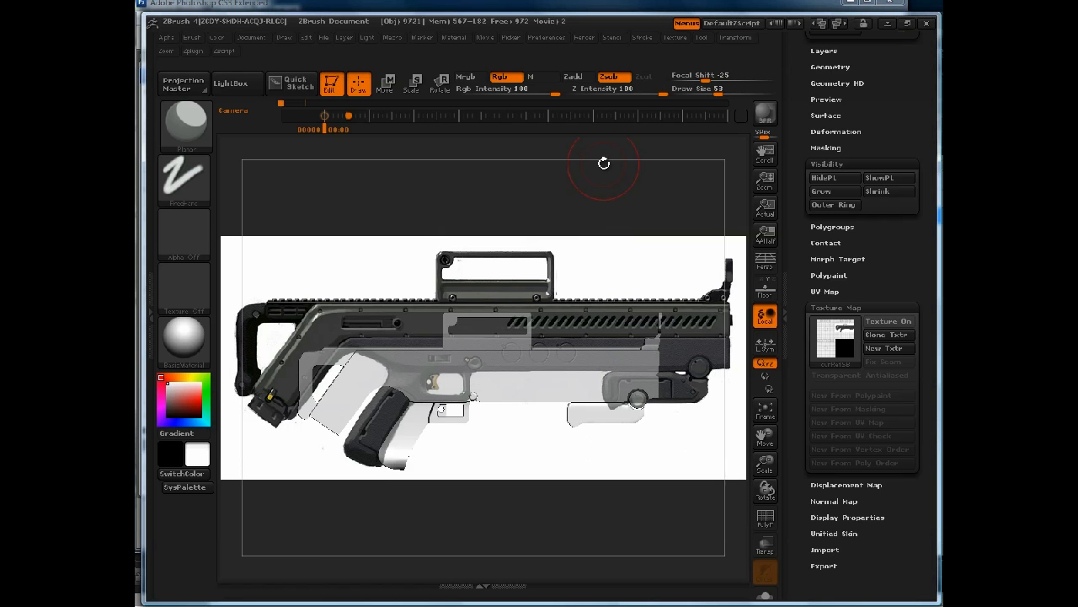
Step: Append the PM3D_Cube3D_1 block to the rifle as a subtool and make it the active subtool
drag(854, 144, 857, 253)
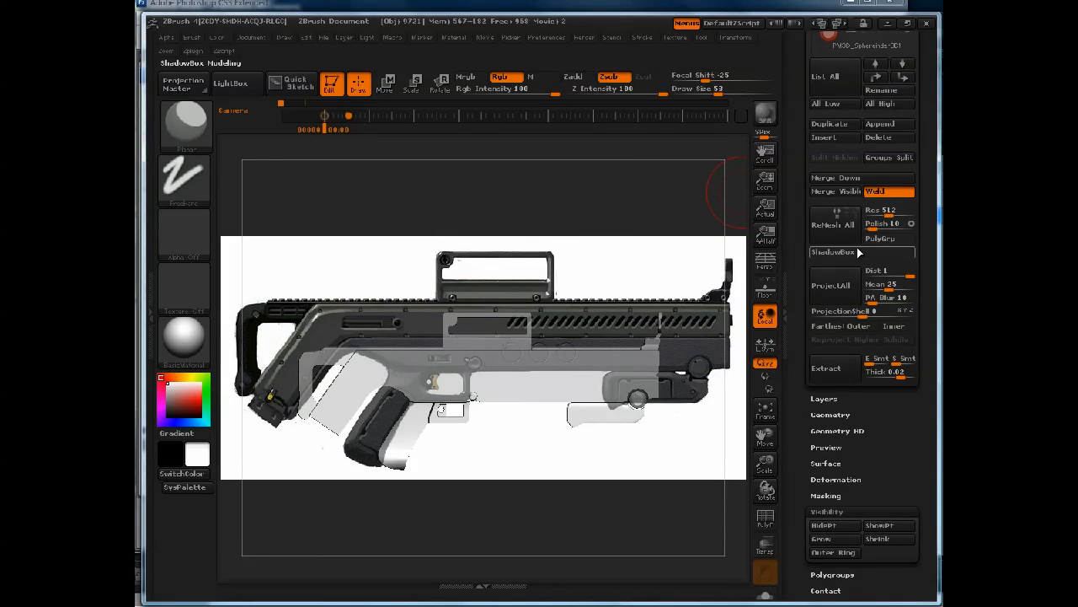
click(816, 85)
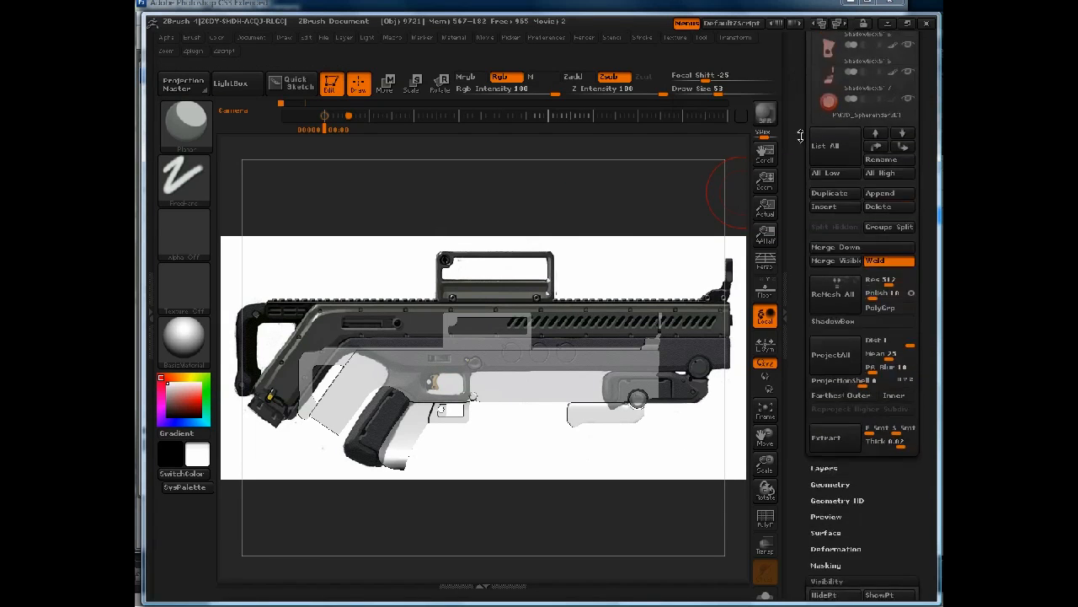
click(880, 407)
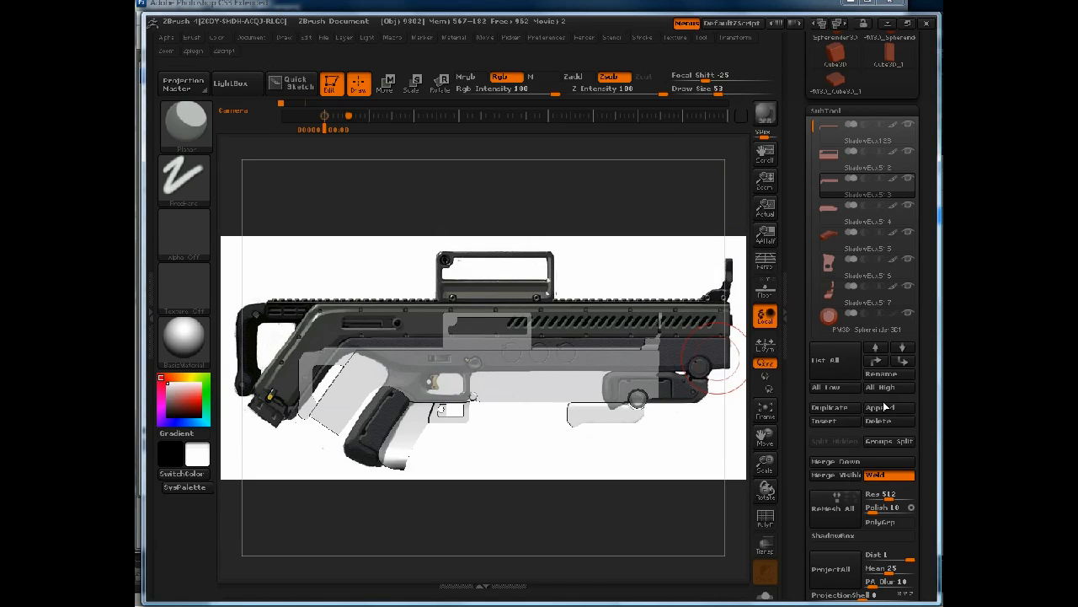
click(880, 406)
click(443, 331)
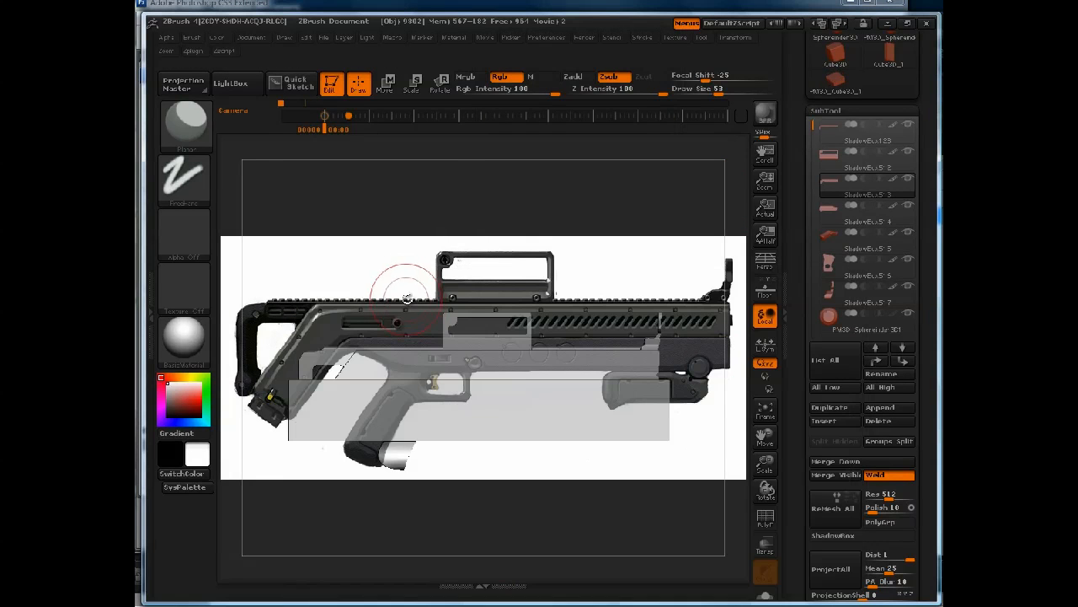
drag(585, 218, 573, 203)
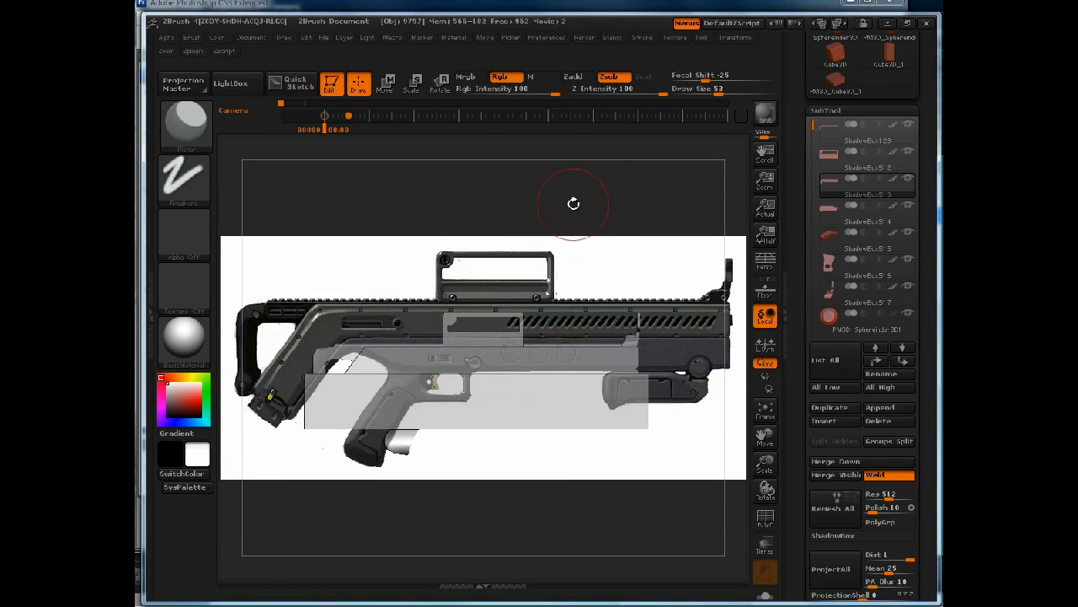
drag(829, 143, 824, 253)
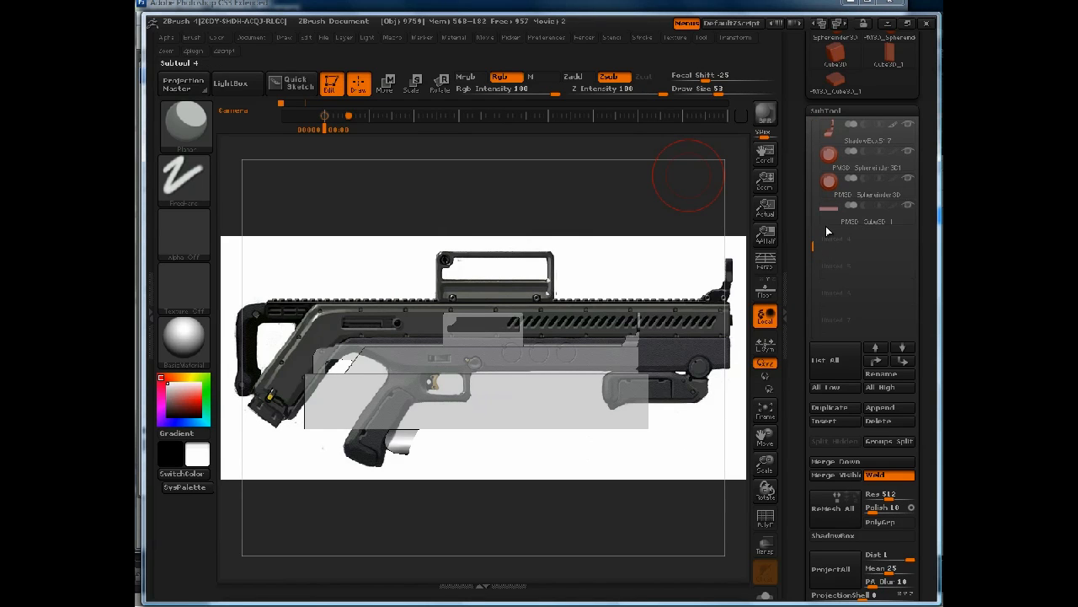
click(826, 215)
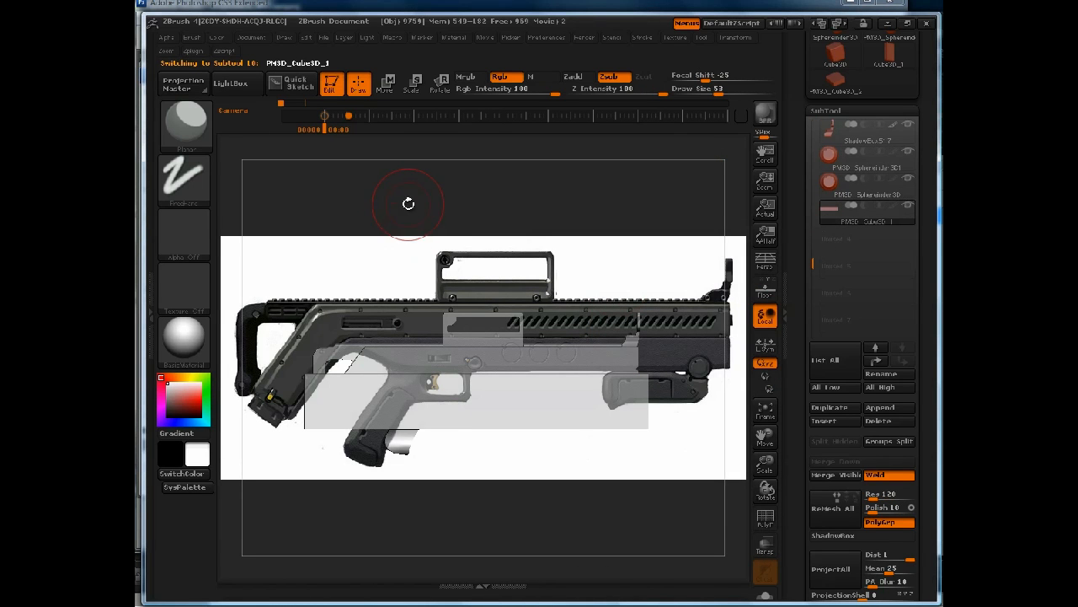
Step: Shrink the appended cube block uniformly with the Size deformation
mouse_move(394, 203)
mouse_down()
mouse_move(461, 199)
mouse_move(413, 201)
mouse_up()
scroll(803, 253, down, 5)
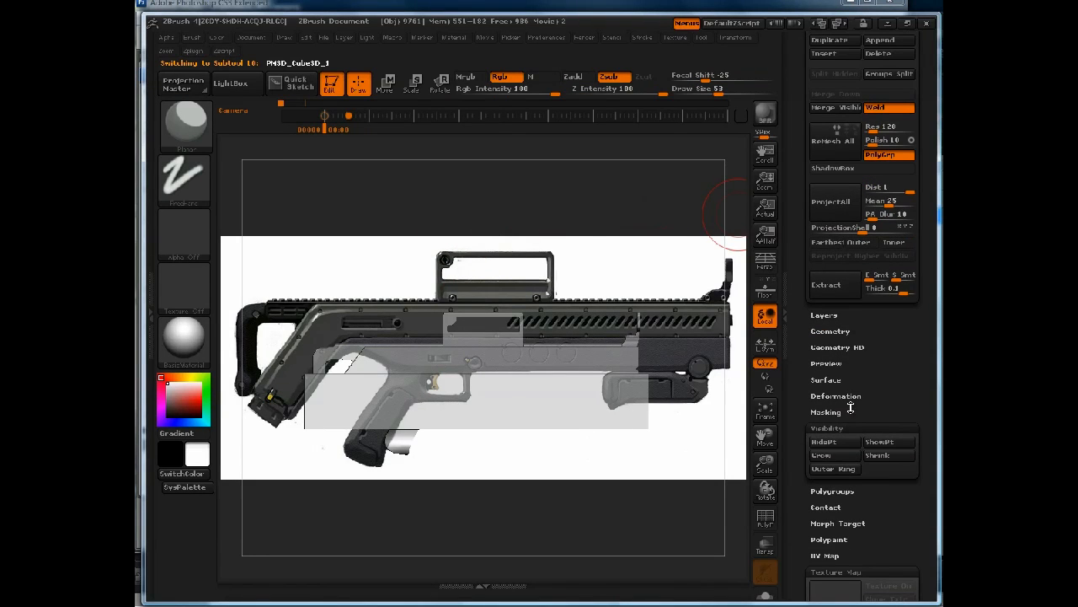
click(841, 427)
scroll(847, 417, down, 2)
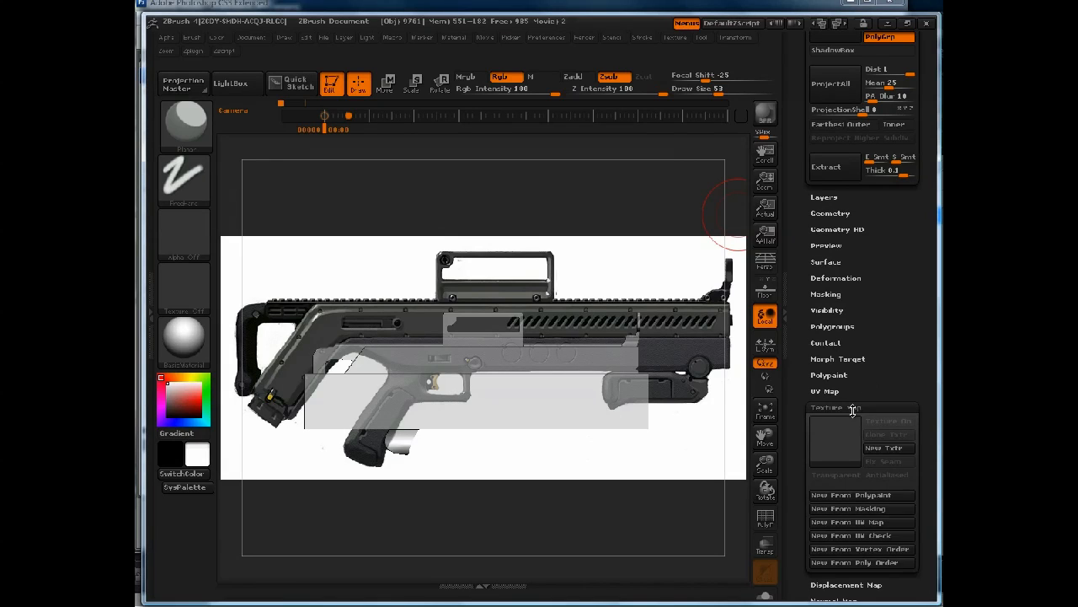
click(850, 410)
click(847, 278)
scroll(855, 283, down, 1)
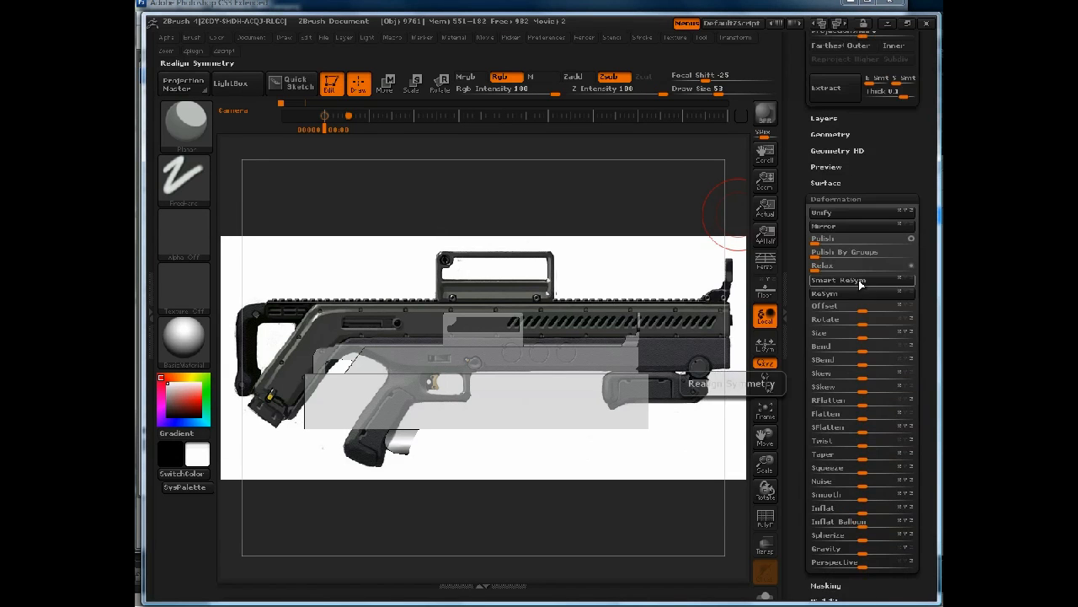
mouse_move(863, 333)
mouse_down()
mouse_move(808, 325)
mouse_move(768, 385)
mouse_move(834, 334)
mouse_move(822, 318)
mouse_move(830, 332)
mouse_move(801, 332)
mouse_up()
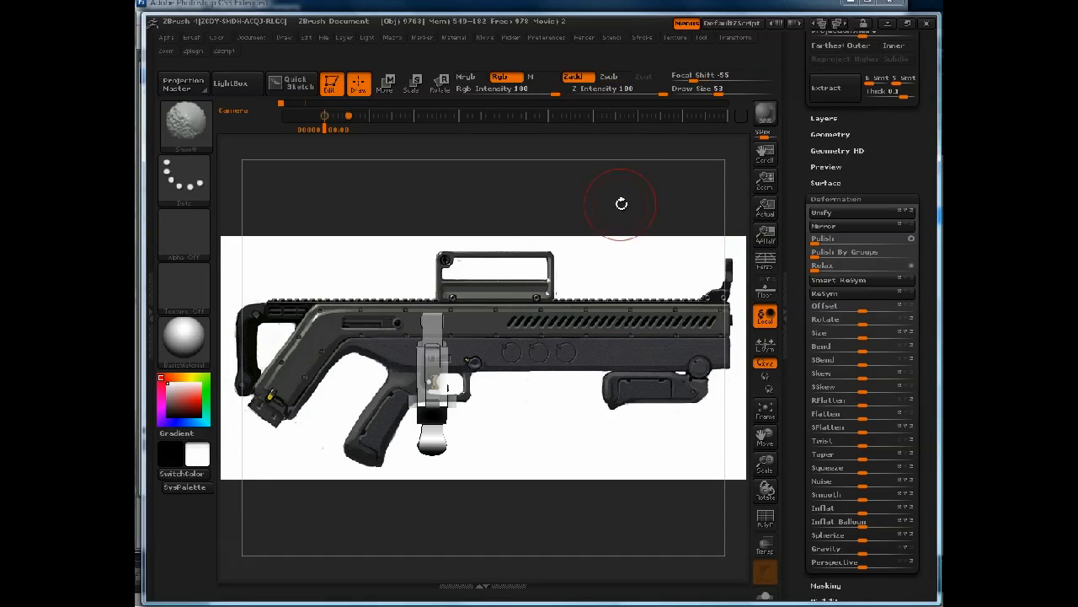
Step: Switch to the Back reference view and draw a horizontal Transpose line across the block near the trigger guard
key(w)
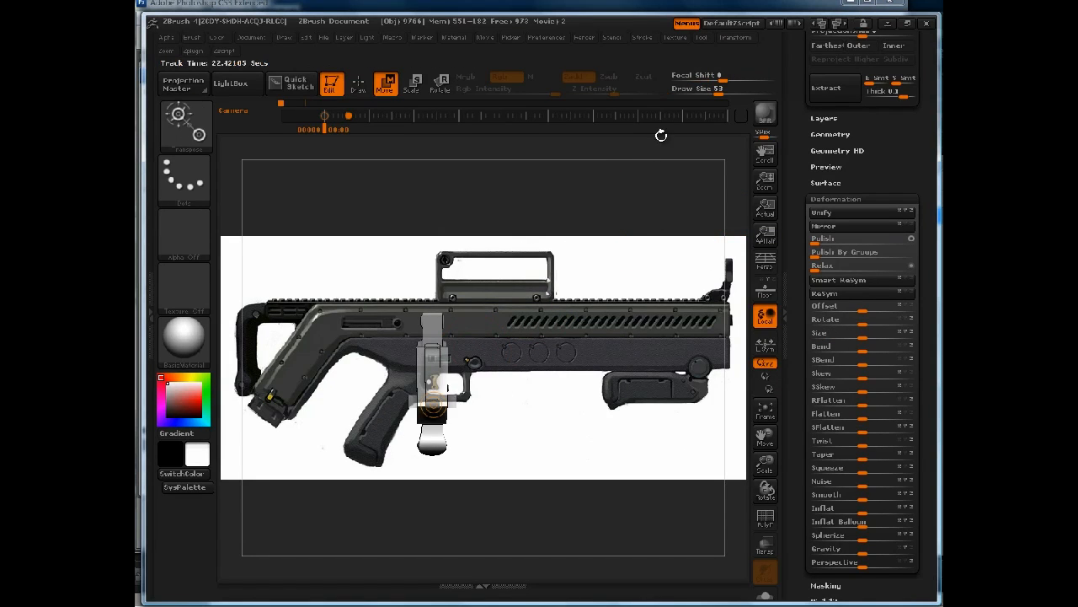
click(676, 38)
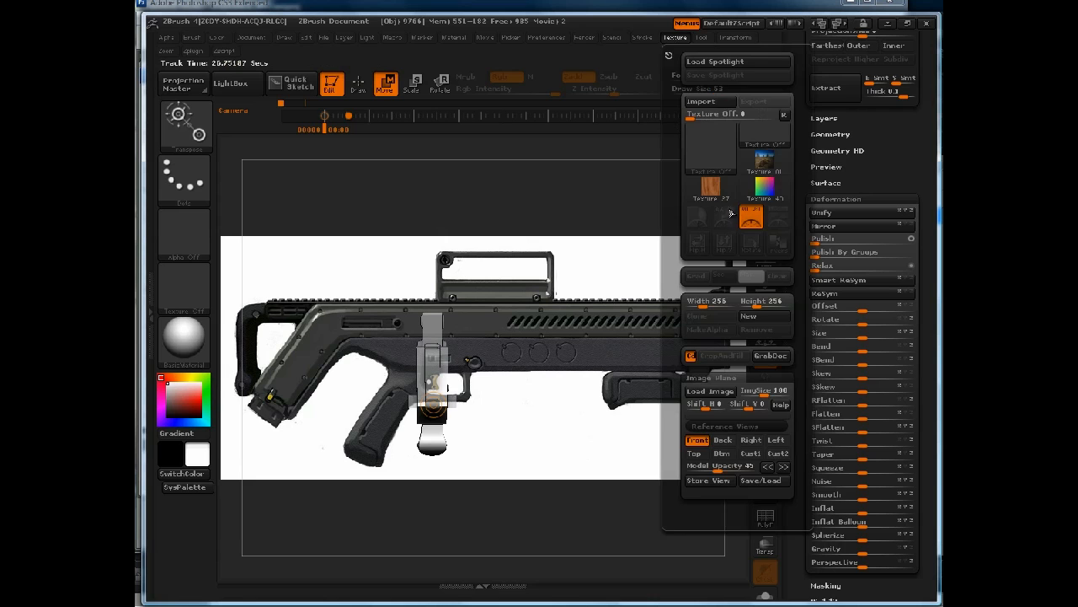
click(718, 442)
drag(519, 355, 624, 356)
shift+drag(602, 284, 536, 282)
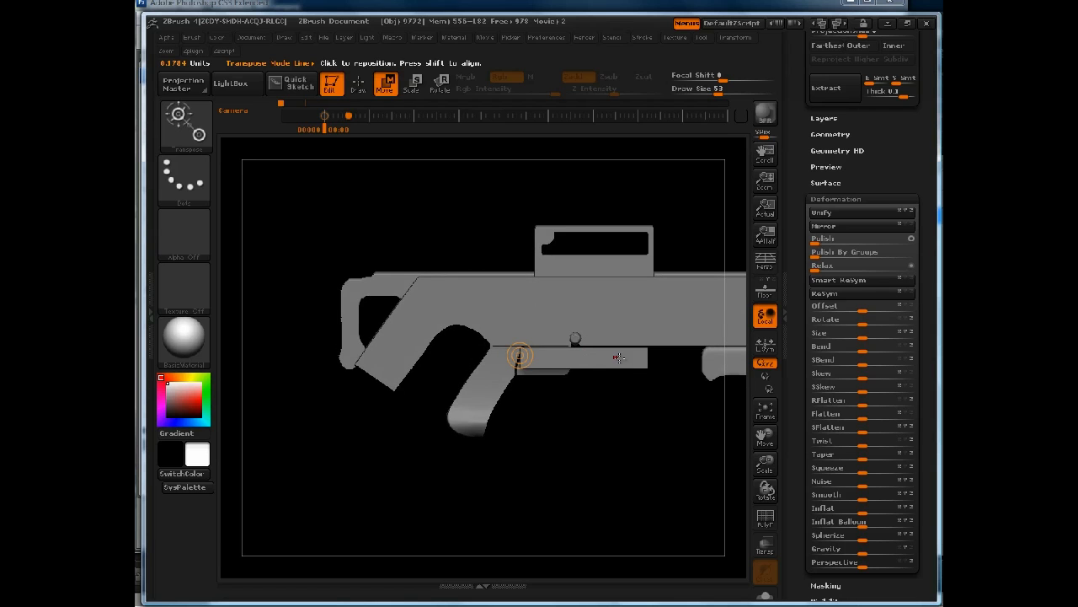
drag(645, 357, 262, 357)
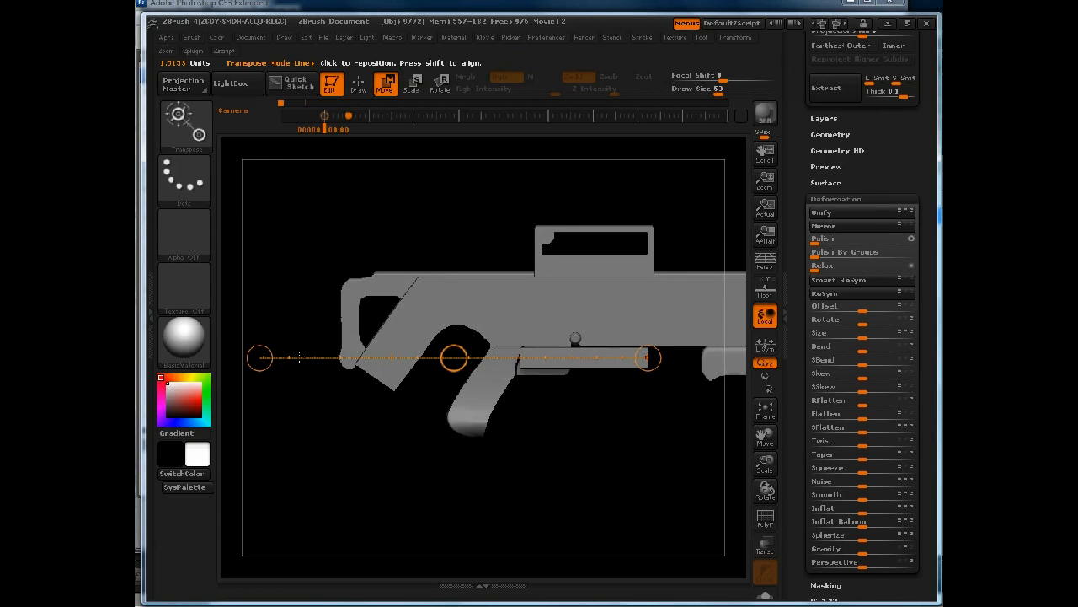
key(r)
drag(453, 358, 810, 295)
key(ctrl+z)
Step: Rotate the block upright so its broad face parallels the rifle's side, and tilt it to match the slope of the angled stock
drag(466, 193, 631, 326)
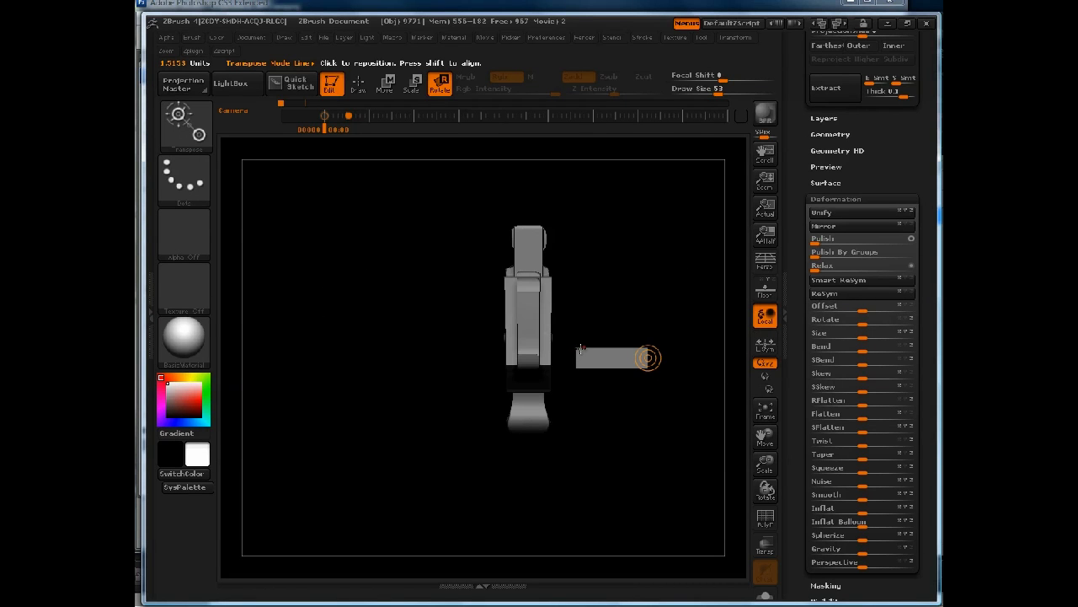
drag(579, 351, 580, 255)
shift+drag(652, 235, 598, 227)
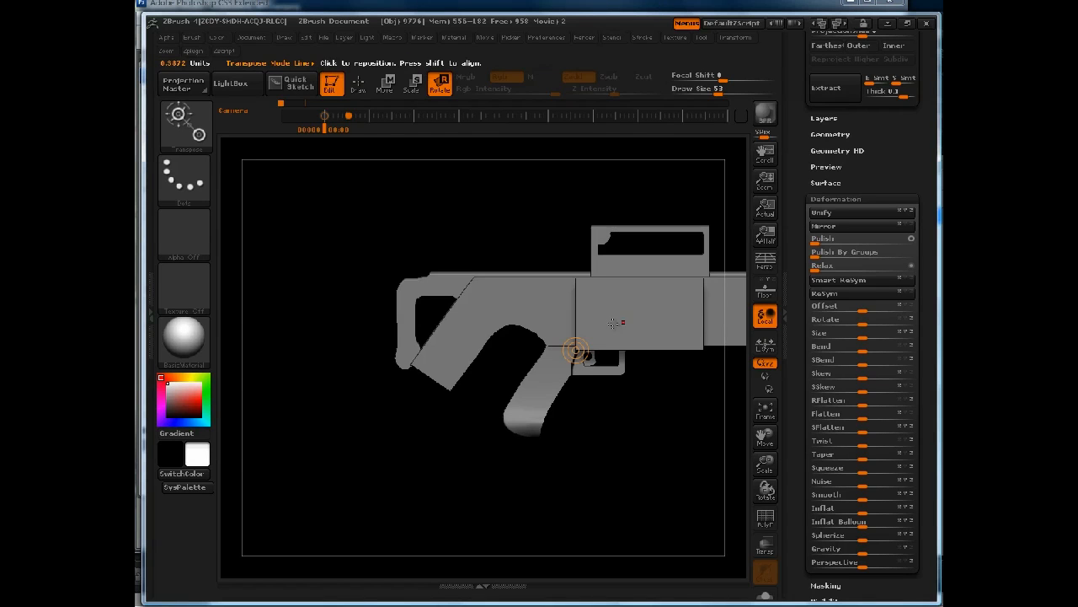
click(601, 330)
mouse_move(580, 348)
mouse_down()
mouse_move(573, 231)
mouse_move(487, 287)
mouse_up()
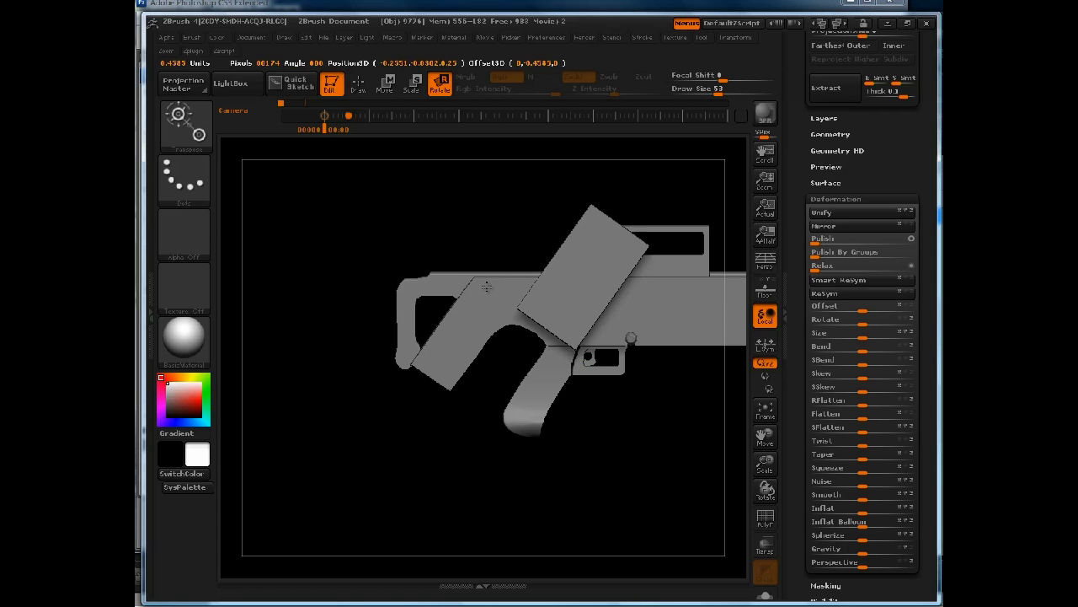
Step: Move the tilted block over the lower end of the angled stock and scale it down to roughly the stock's width
key(w)
drag(575, 289, 435, 381)
key(e)
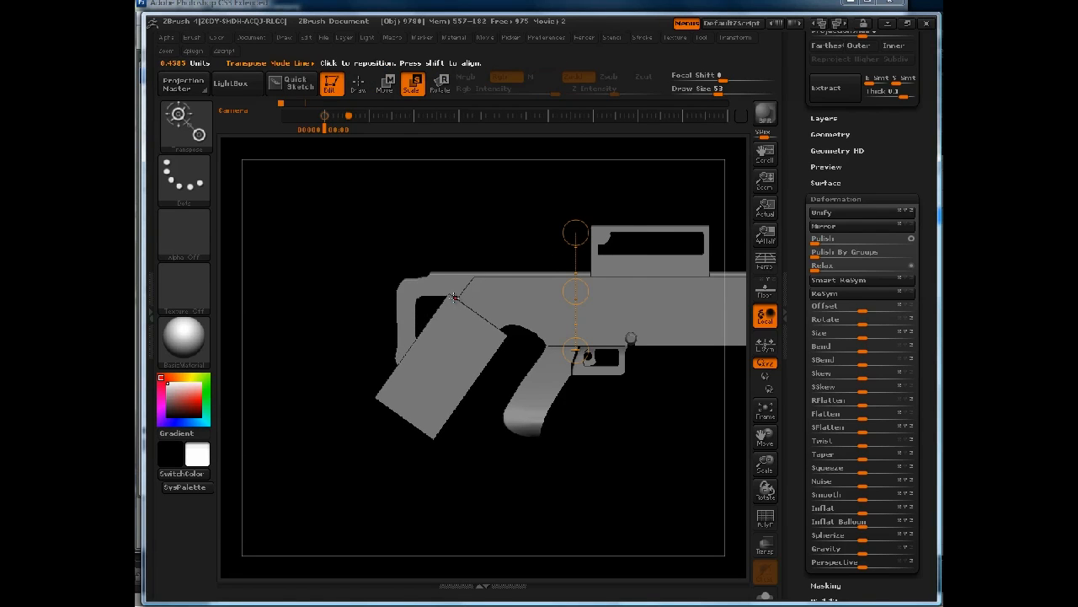
mouse_move(449, 296)
mouse_down()
mouse_move(471, 506)
mouse_move(416, 503)
mouse_move(413, 450)
mouse_move(395, 420)
mouse_move(439, 408)
mouse_move(432, 398)
mouse_up()
key(w)
key(e)
drag(460, 305, 444, 394)
Step: Position the block inside the stock's lower end so only a short cap protrudes below it
key(w)
drag(359, 420, 428, 421)
mouse_move(454, 362)
mouse_down()
mouse_move(517, 373)
mouse_move(426, 376)
mouse_move(484, 377)
mouse_up()
drag(416, 377, 409, 377)
drag(489, 326, 437, 336)
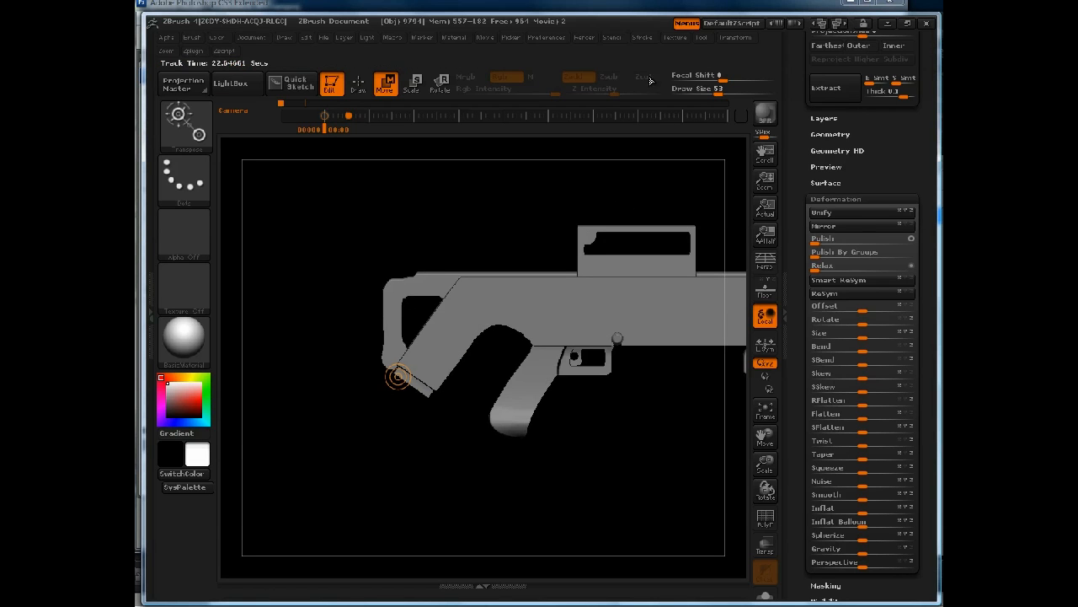
Step: Switch to the Front reference view and extend the block over the end cap shown at the stock's lower end
click(675, 38)
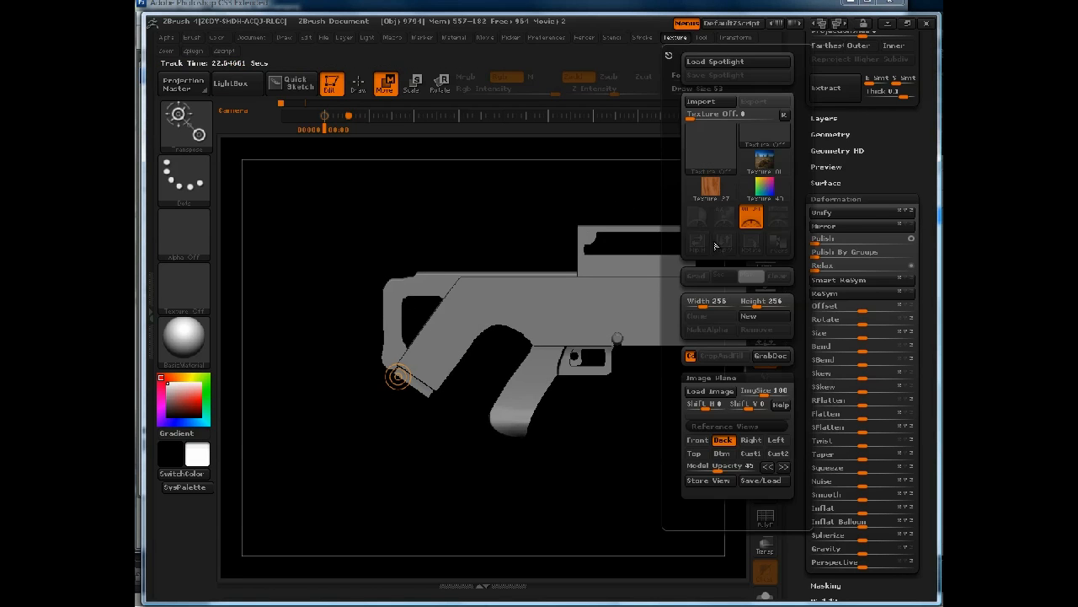
click(697, 441)
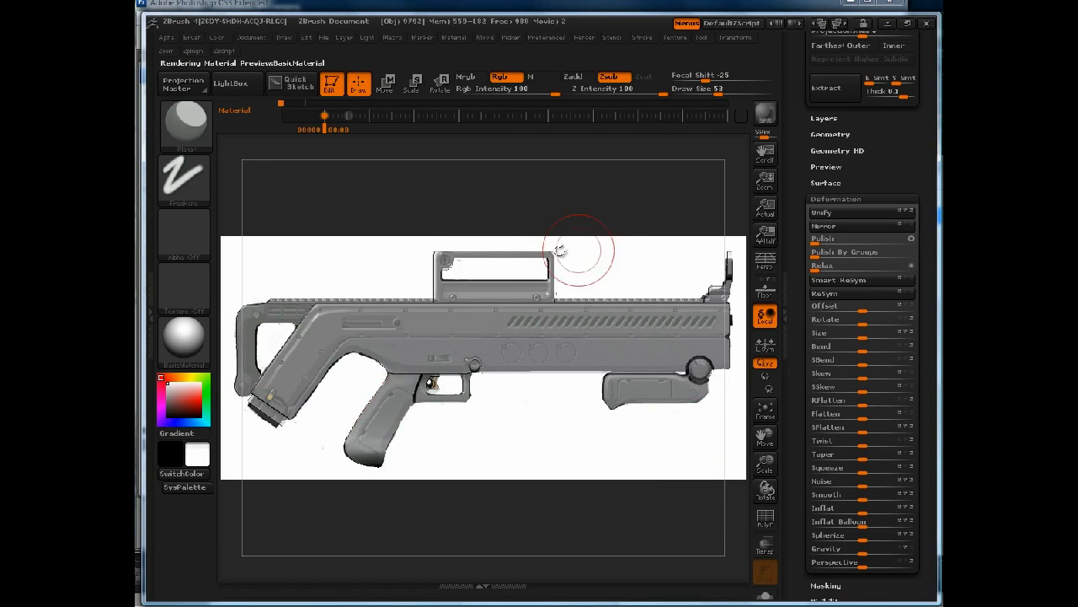
drag(766, 180, 775, 252)
mouse_move(761, 152)
mouse_down()
mouse_move(884, 113)
mouse_move(1011, 50)
mouse_move(671, 174)
mouse_up()
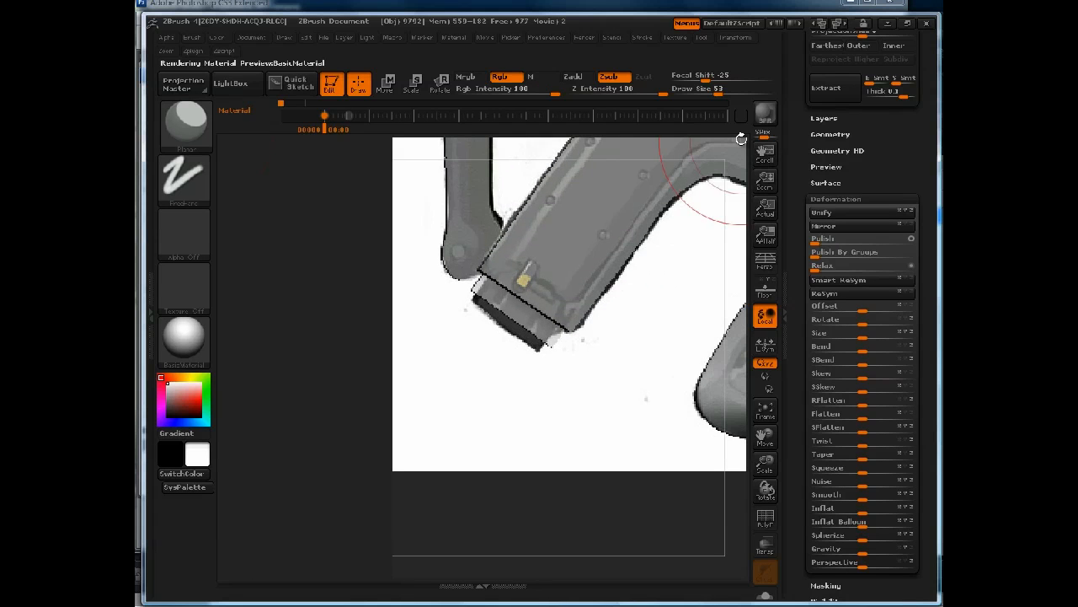
key(w)
mouse_move(522, 304)
mouse_down()
mouse_move(469, 390)
mouse_move(415, 386)
mouse_up()
drag(490, 293, 545, 331)
key(e)
key(w)
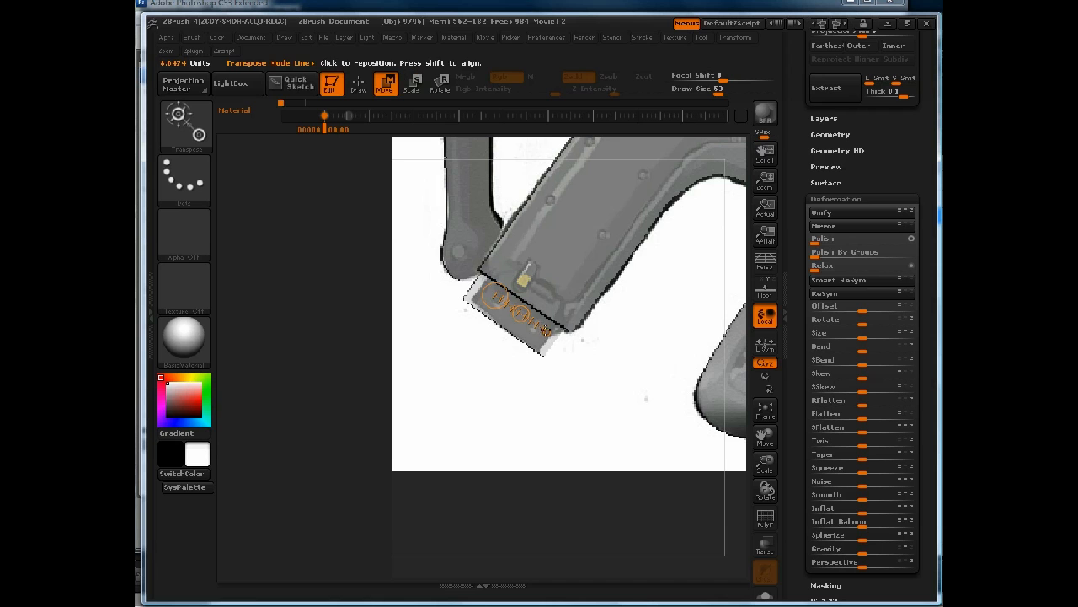
Step: Narrow the block with the Transpose line so its outline matches the stock's end cap in the reference image
key(ctrl)
key(ctrl)
drag(468, 300, 529, 271)
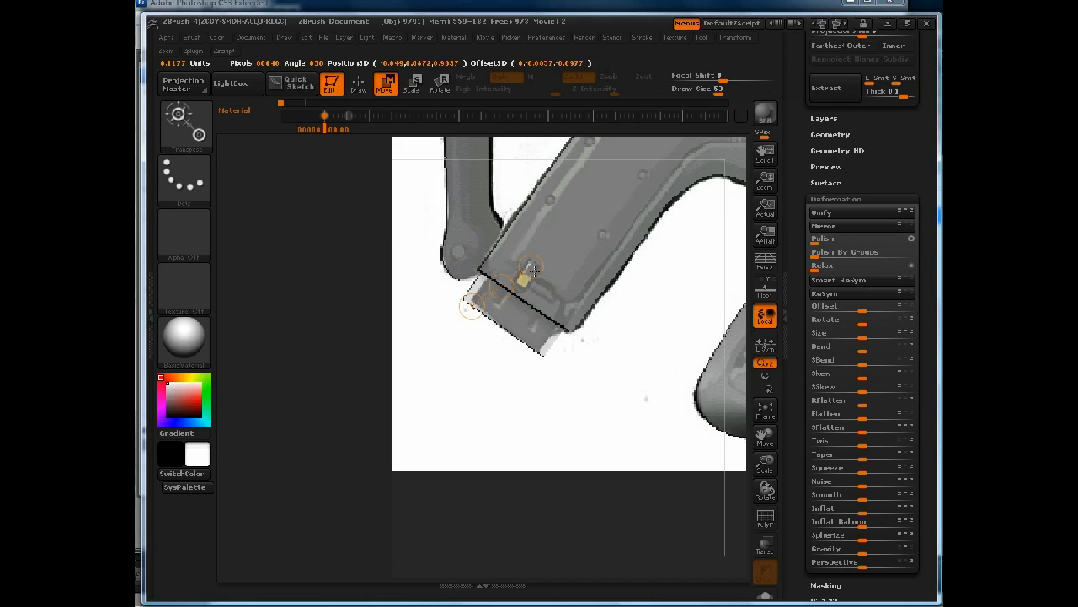
key(e)
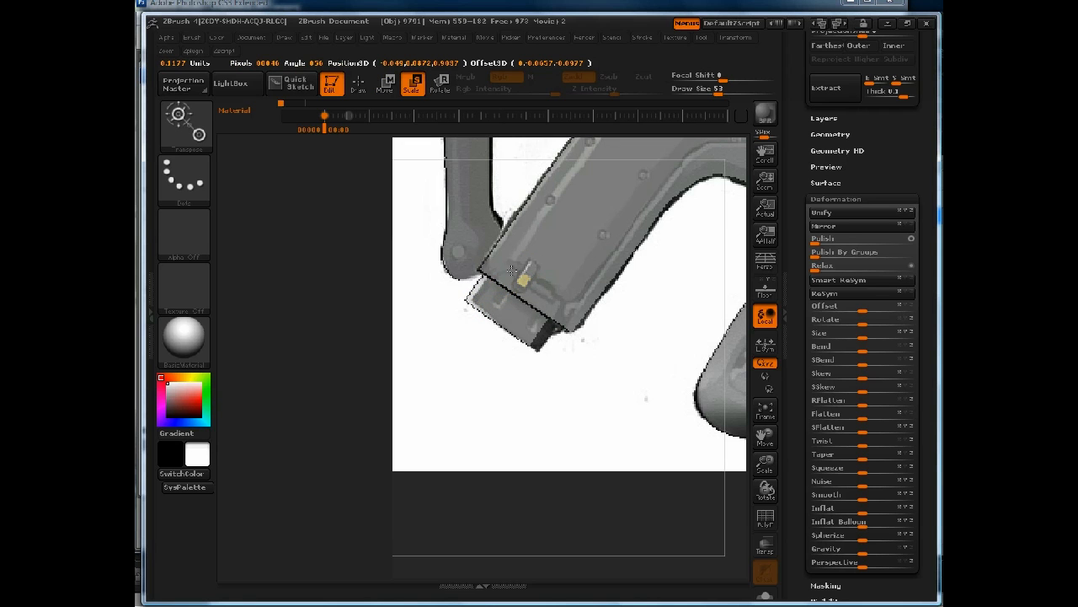
key(w)
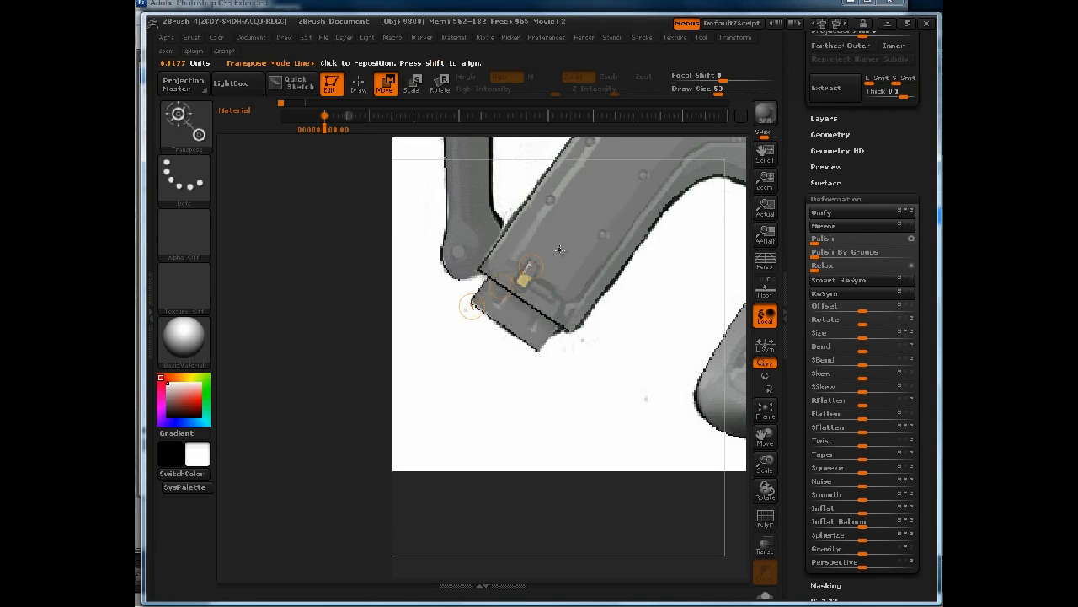
key(q)
mouse_move(383, 315)
mouse_down()
mouse_move(405, 313)
mouse_move(360, 316)
mouse_move(409, 296)
mouse_move(352, 299)
mouse_up()
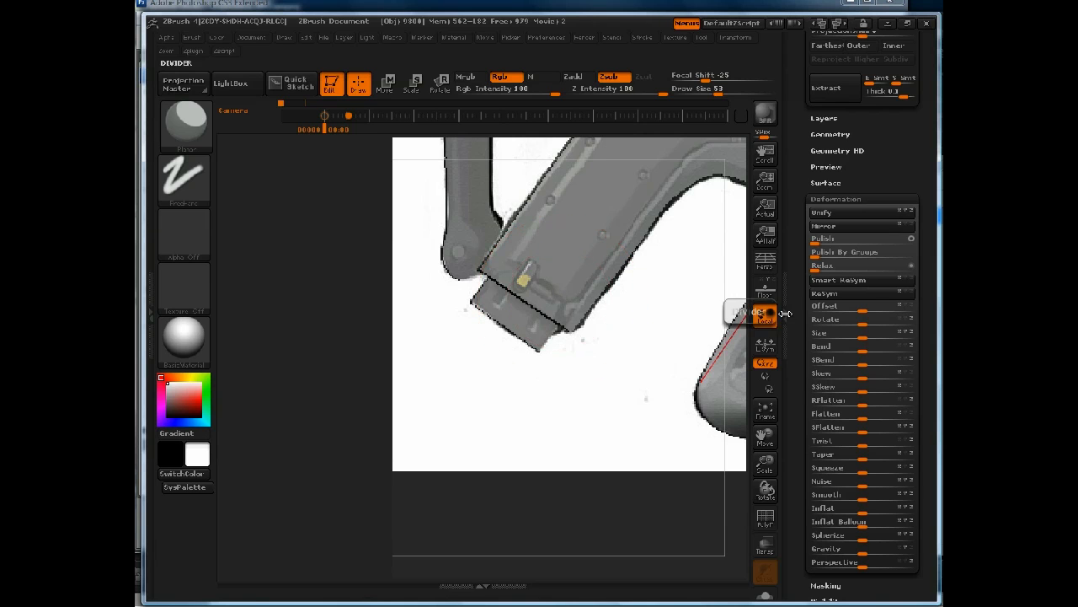
Step: Switch to the Back reference view and examine the fitted block at the stock's end from several angles
click(675, 37)
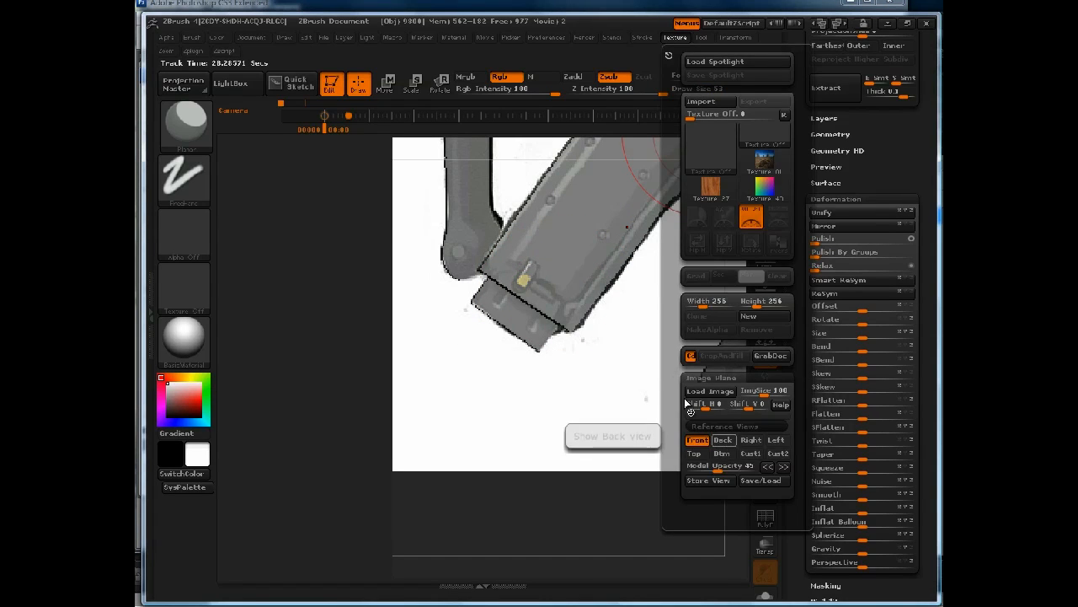
click(723, 440)
key(f)
drag(723, 343, 664, 331)
key(f)
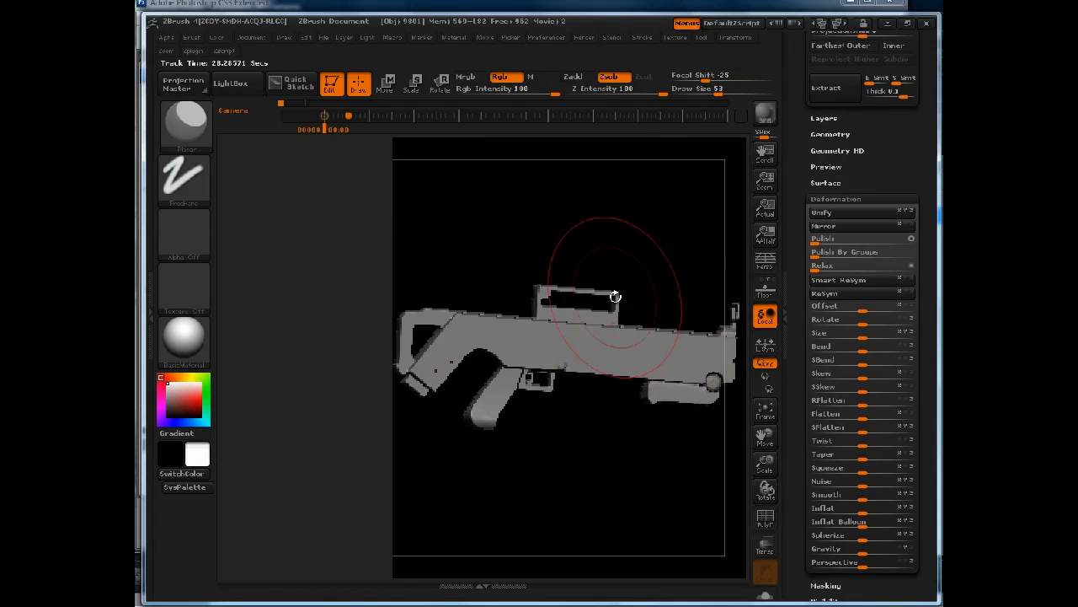
click(764, 218)
alt+drag(607, 235, 675, 236)
key(f)
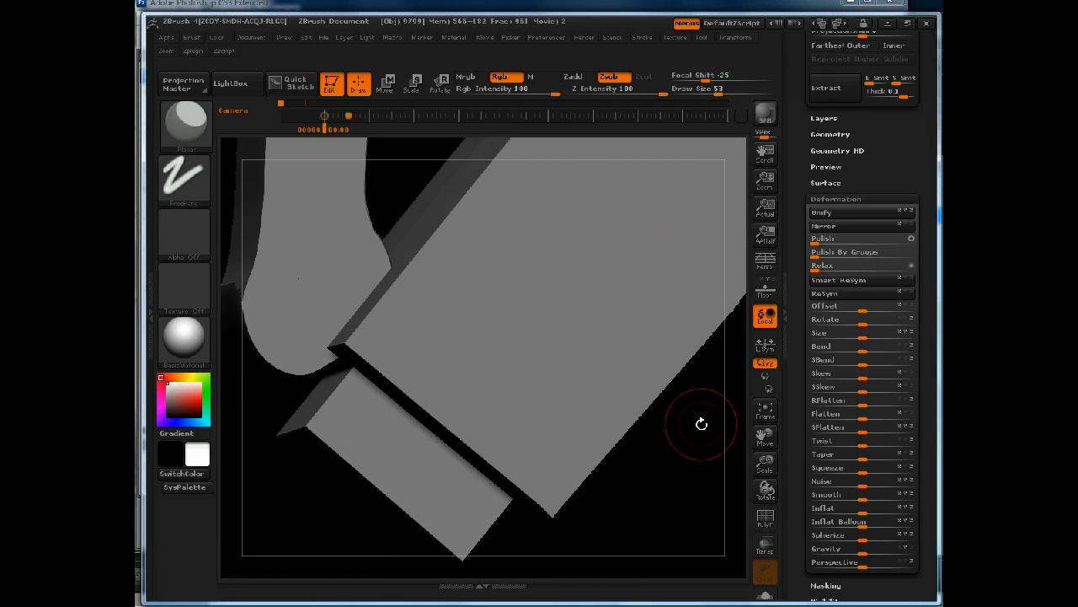
key(f)
drag(594, 255, 586, 201)
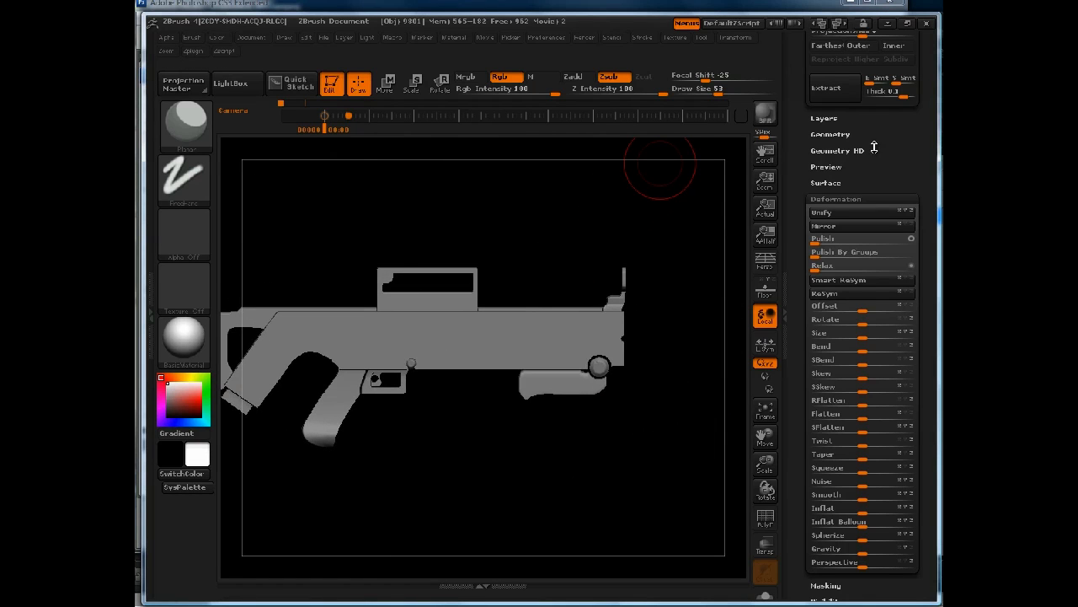
Step: Load the Cylinder3D primitive as the current tool
drag(878, 144, 877, 484)
drag(814, 215, 814, 486)
drag(803, 79, 804, 158)
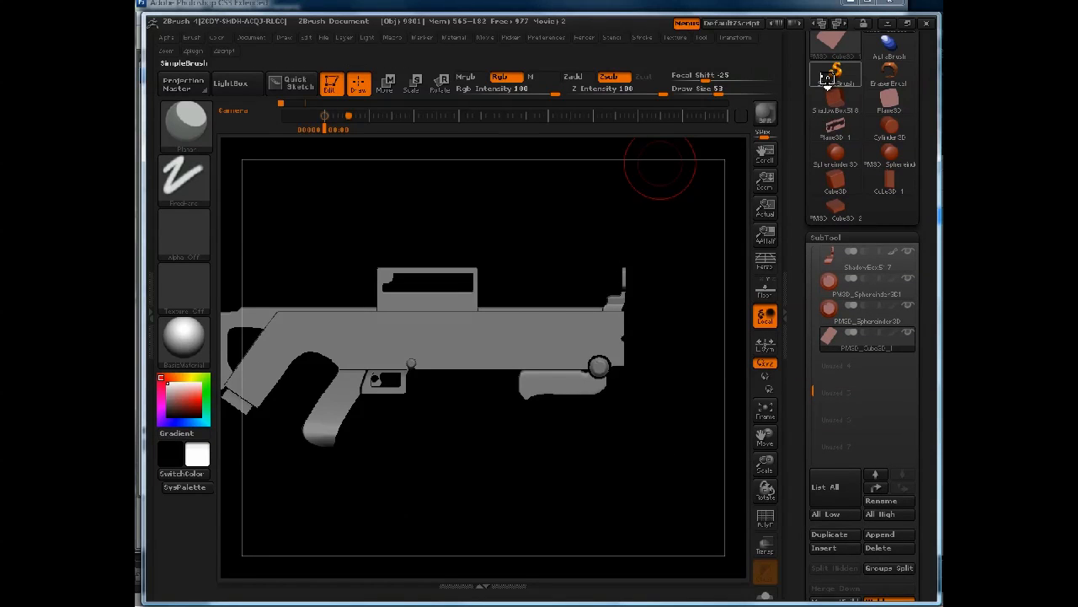
click(824, 74)
click(826, 48)
click(825, 48)
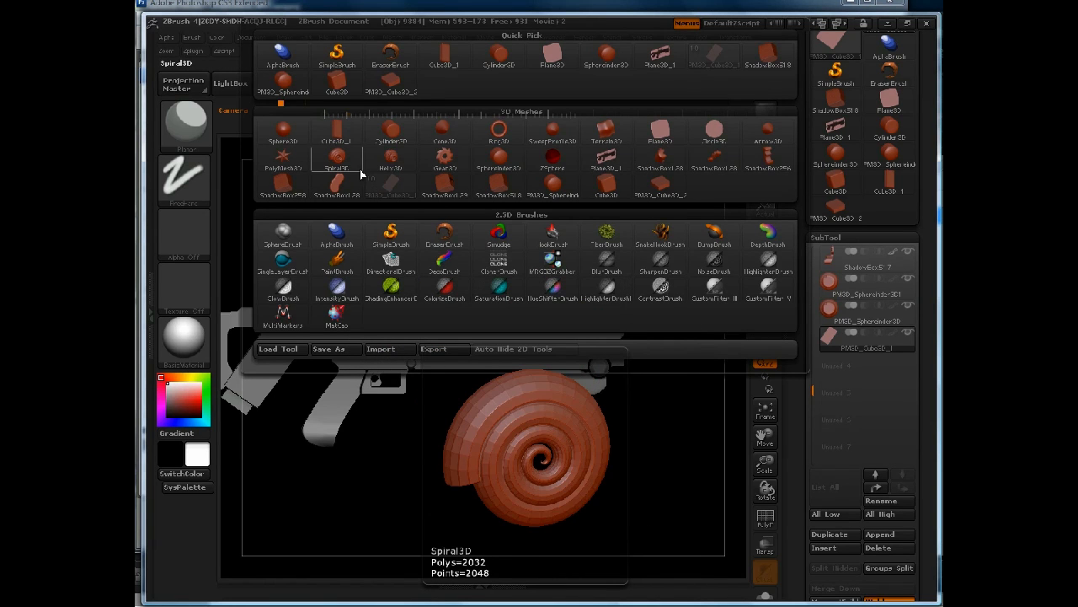
click(391, 135)
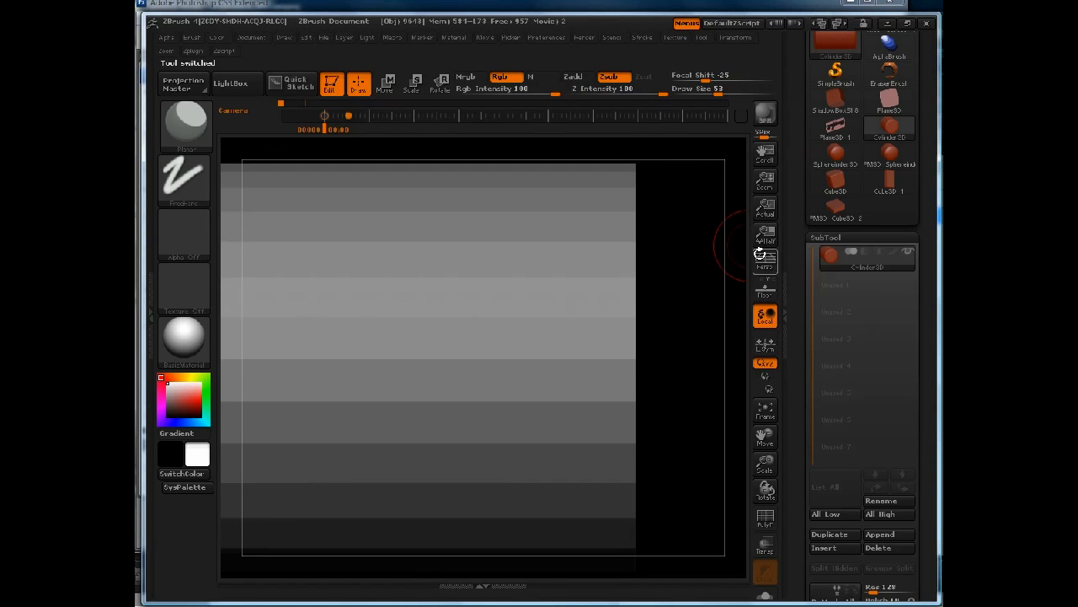
Step: Hollow the cylinder into a thin-walled tube by raising its Inner Radius in the Initialize settings
key(f)
alt+drag(690, 254, 786, 108)
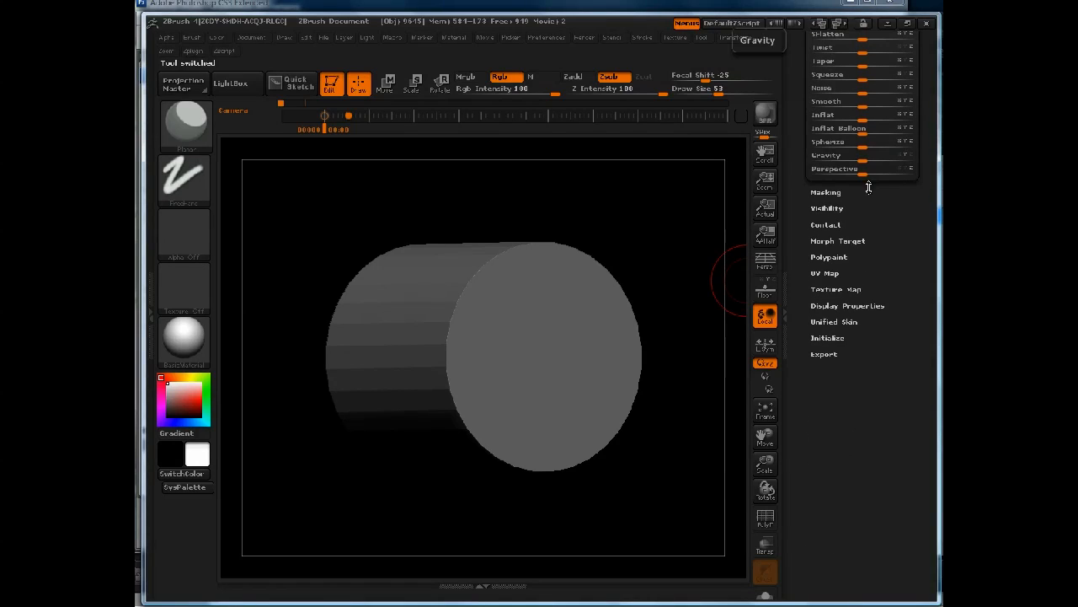
click(828, 338)
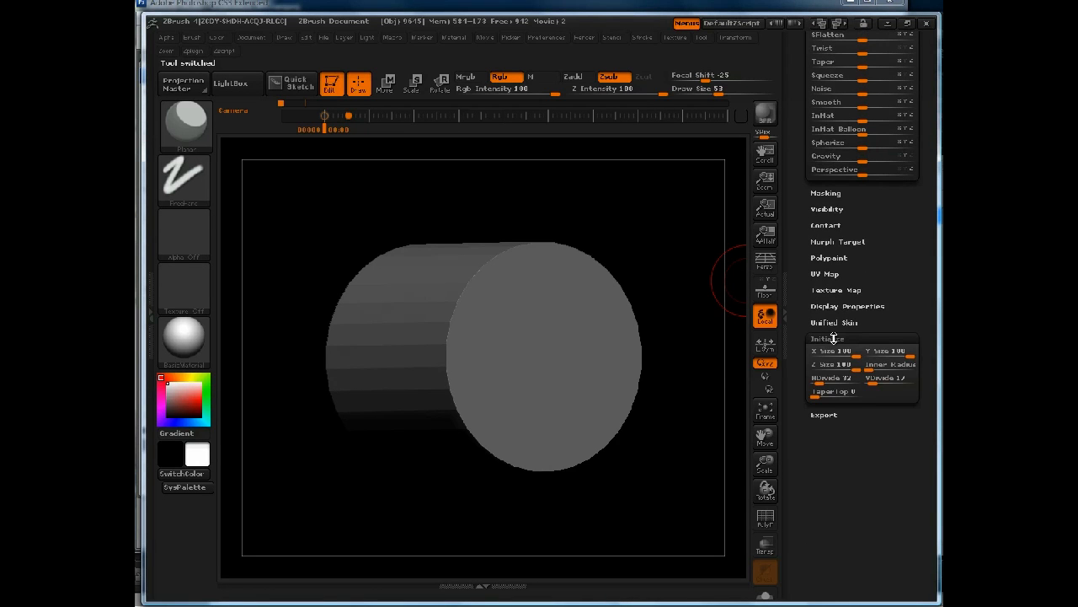
drag(876, 367, 901, 368)
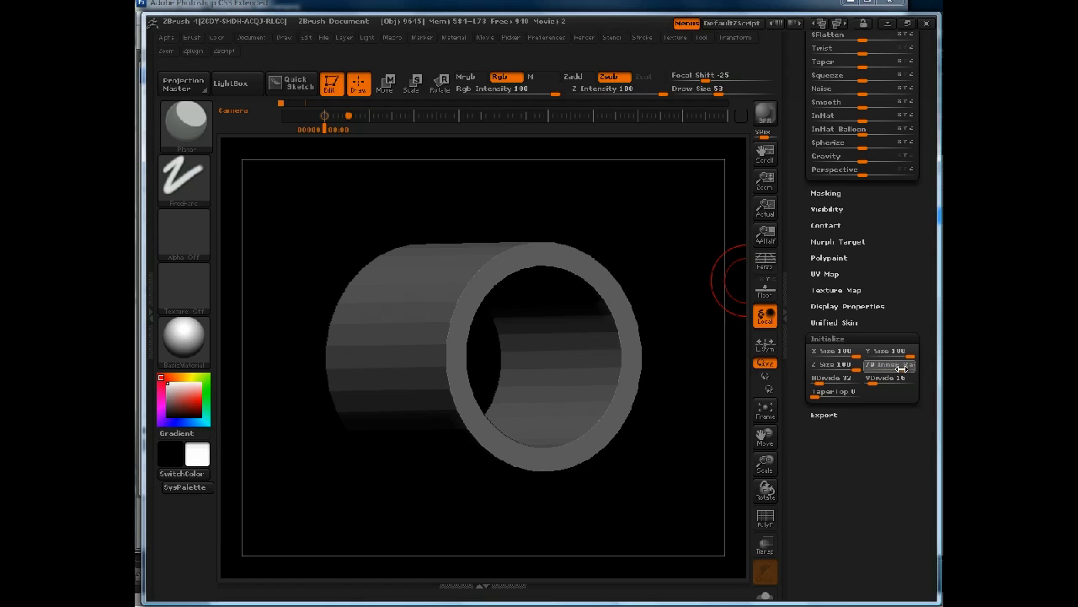
drag(669, 233, 691, 239)
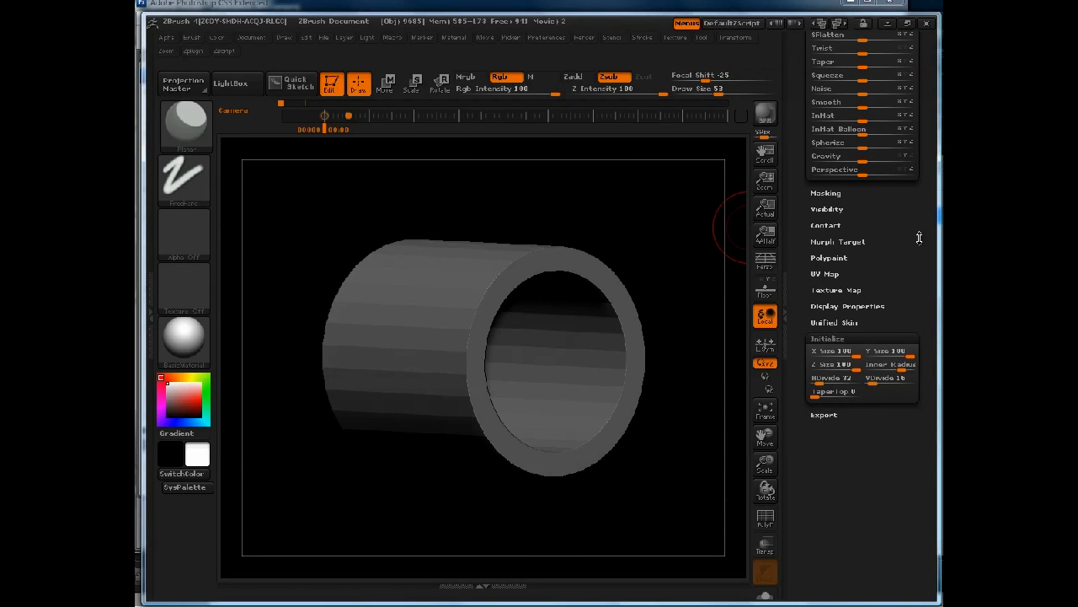
Step: Convert the hollow cylinder into a PolyMesh3D
scroll(922, 239, up, 10)
scroll(924, 80, up, 5)
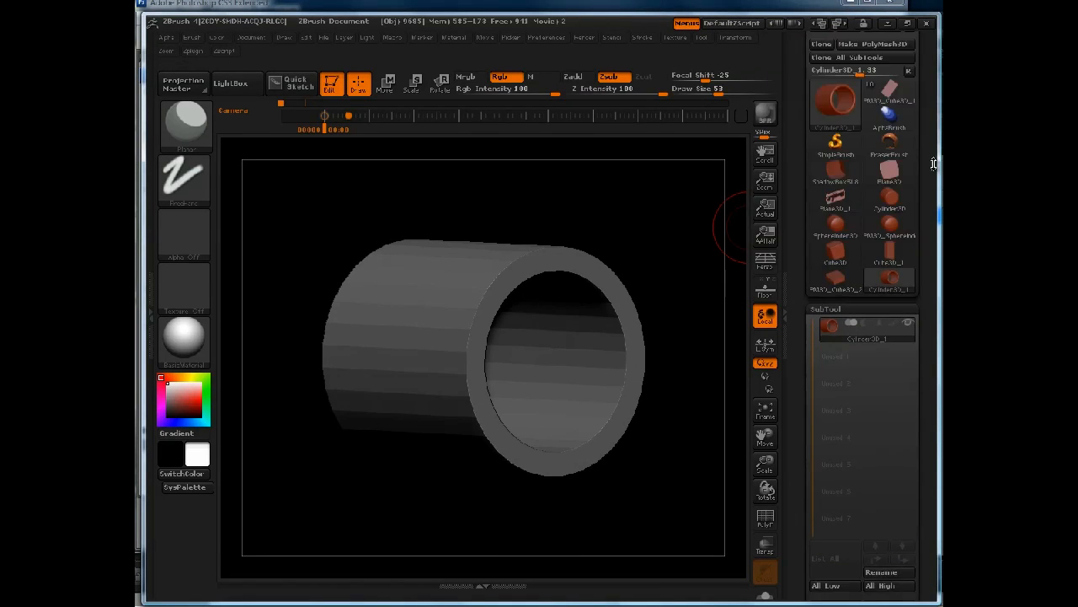
click(873, 105)
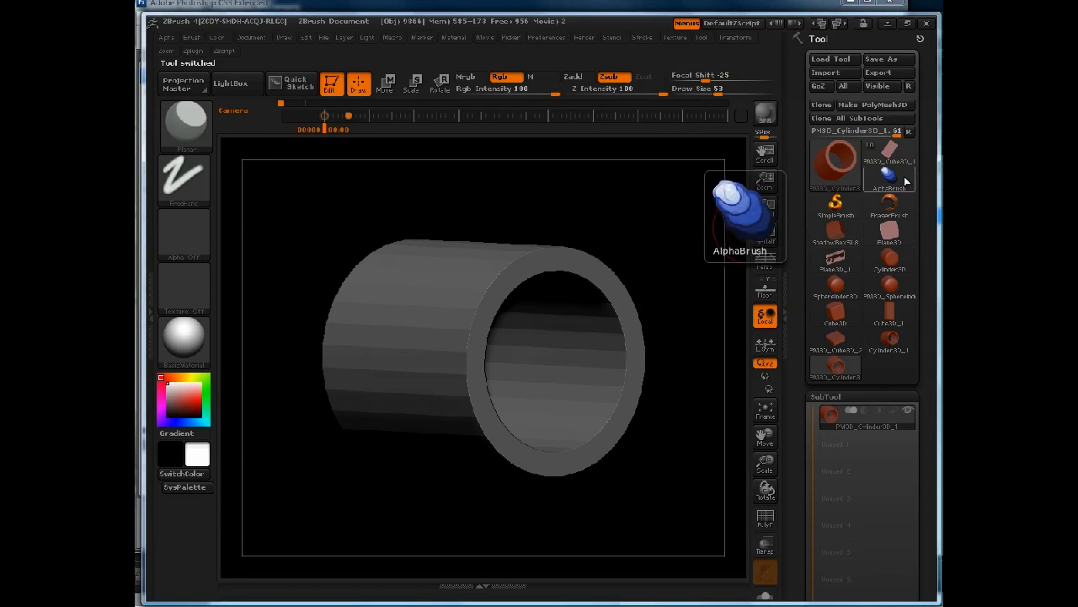
Step: Return to the rifle tool, append the PM3D_Cylinder3D_1 tube as a subtool and make it active
click(890, 151)
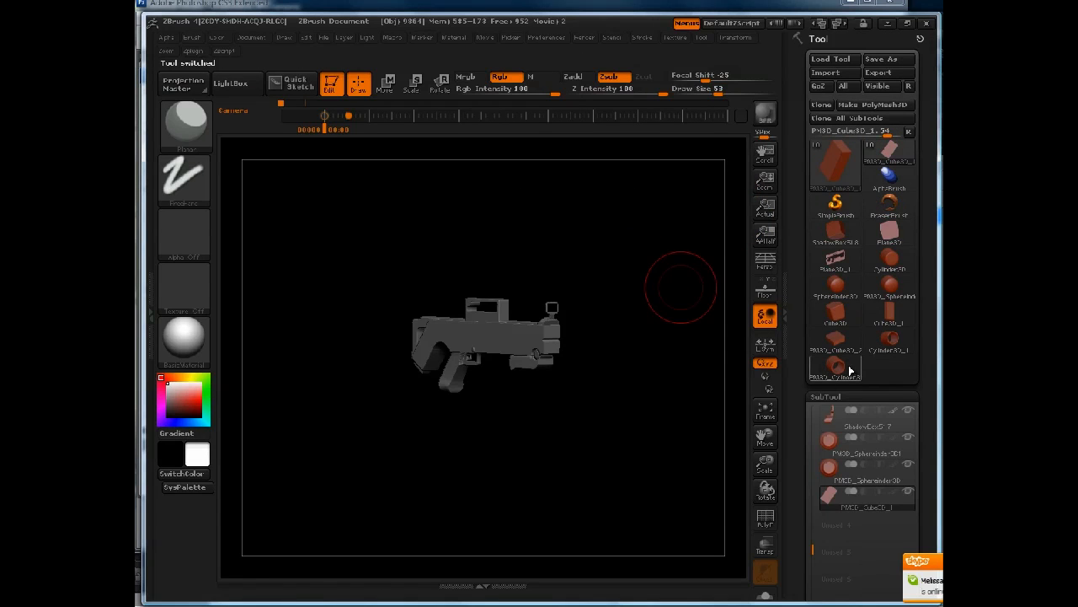
scroll(796, 371, down, 10)
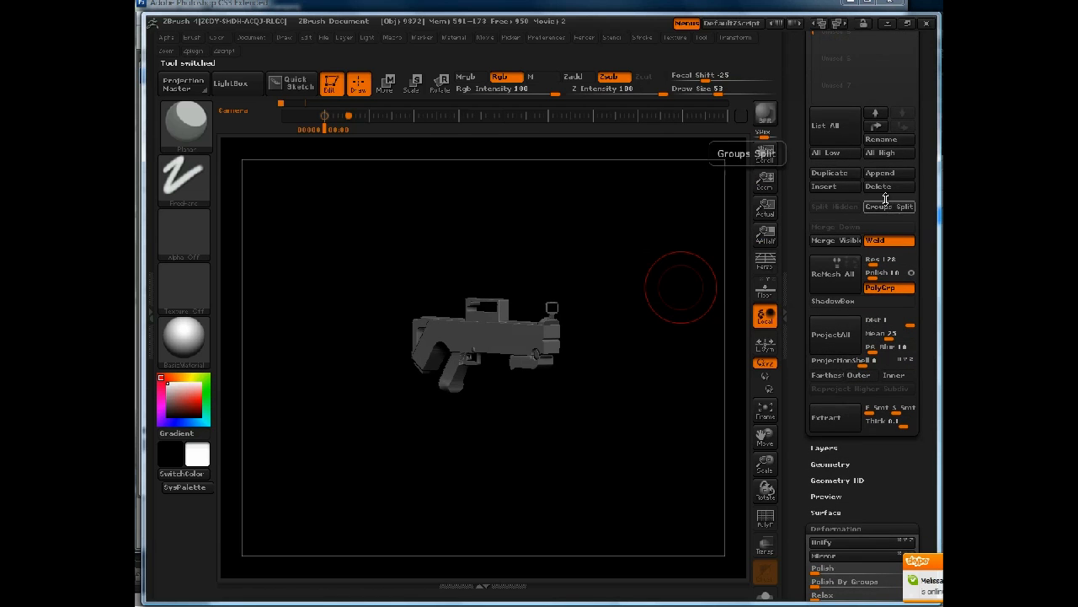
click(886, 173)
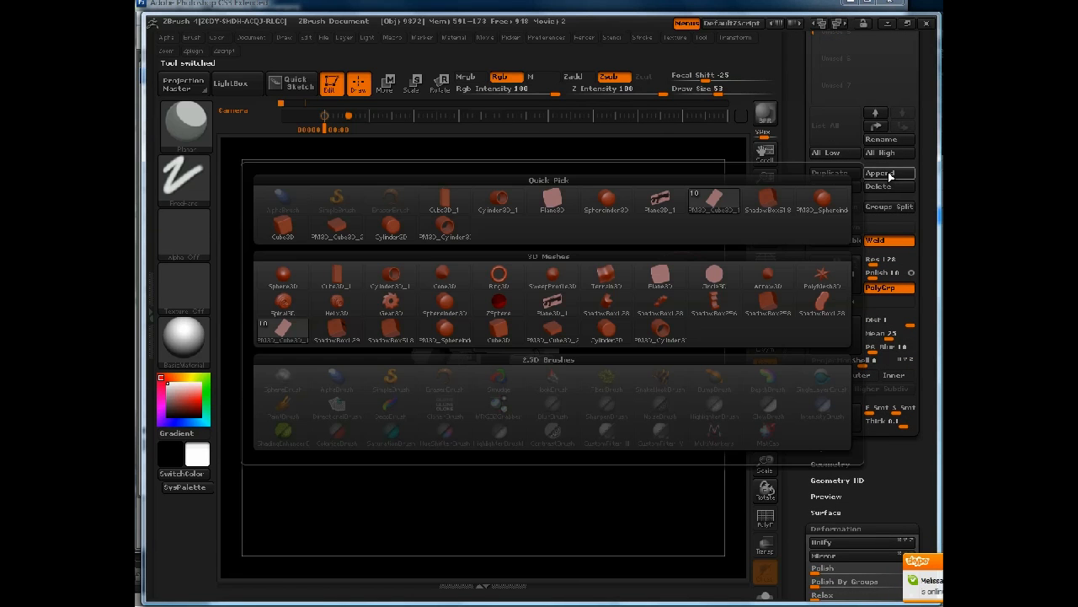
click(466, 236)
alt+click(628, 291)
mouse_move(675, 246)
mouse_down()
mouse_move(696, 243)
mouse_move(665, 248)
mouse_up()
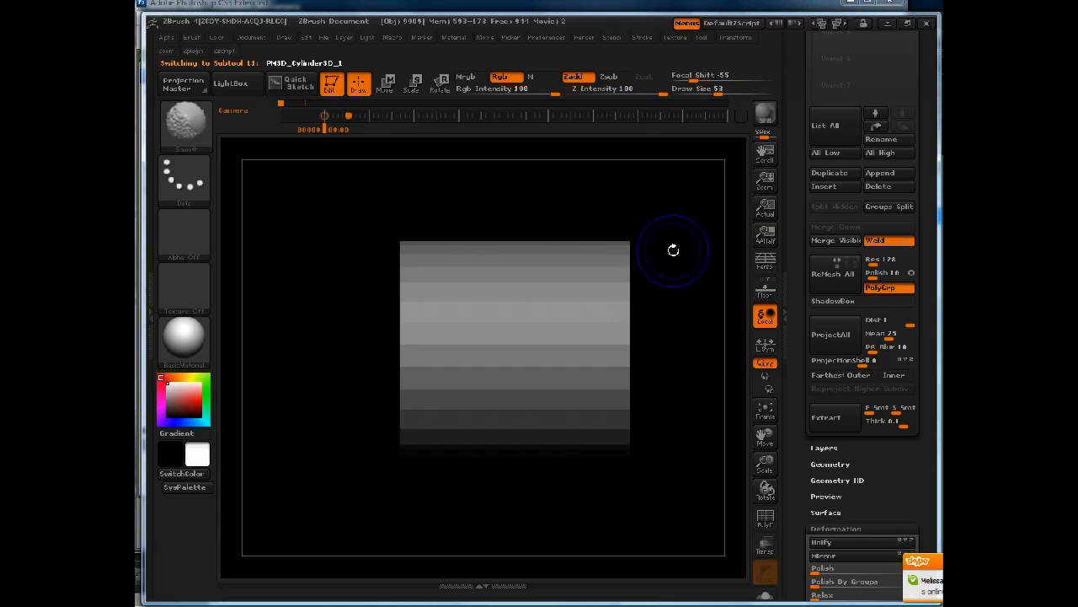
Step: Shrink the tube uniformly with the Size deformation and move it to the muzzle end of the rifle
key(e)
click(835, 528)
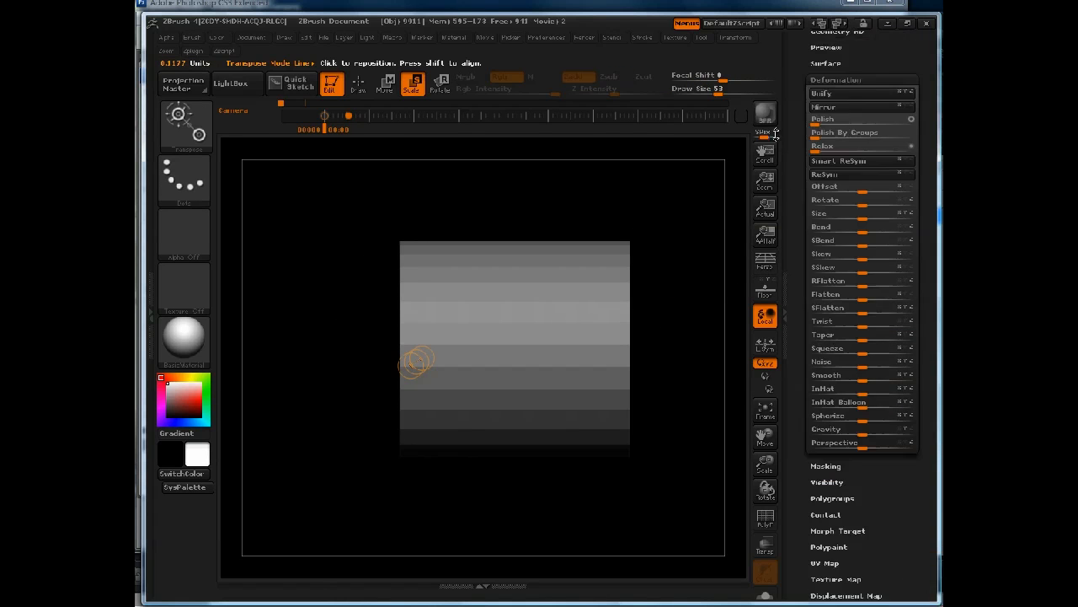
drag(861, 174, 804, 207)
key(w)
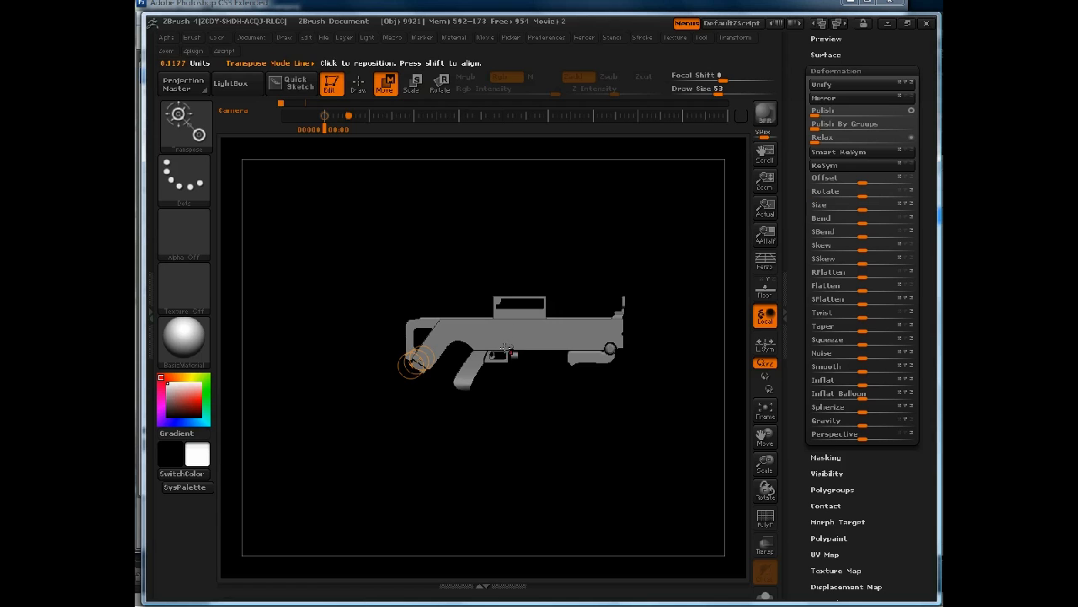
mouse_move(513, 355)
mouse_down()
mouse_move(571, 267)
mouse_move(638, 277)
mouse_move(584, 241)
mouse_move(650, 236)
mouse_up()
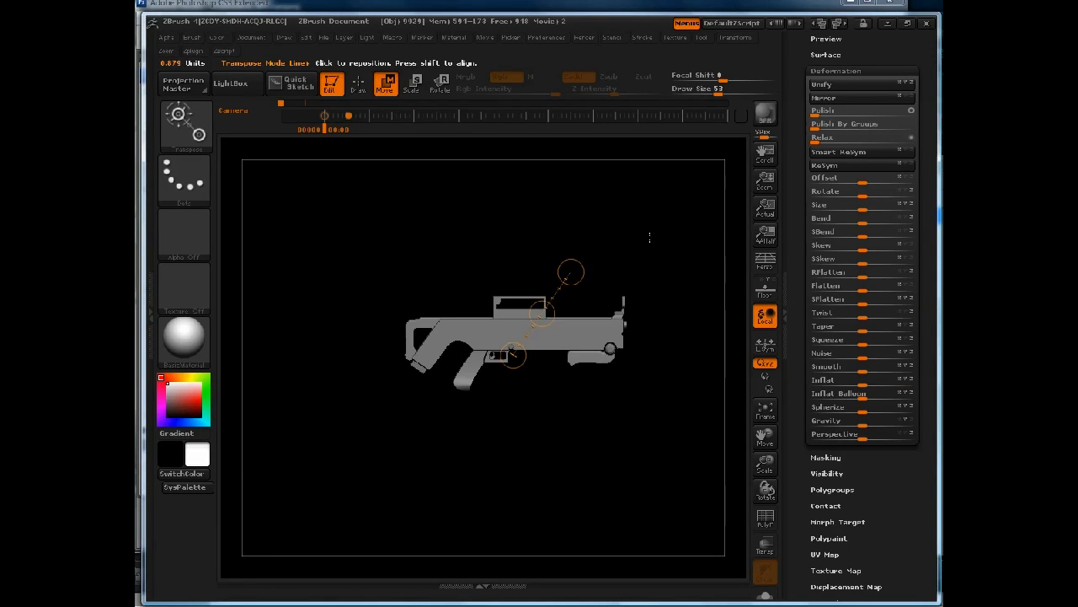
Step: Switch to the Front reference view and nudge the tube at the muzzle to line up with the reference image
click(678, 37)
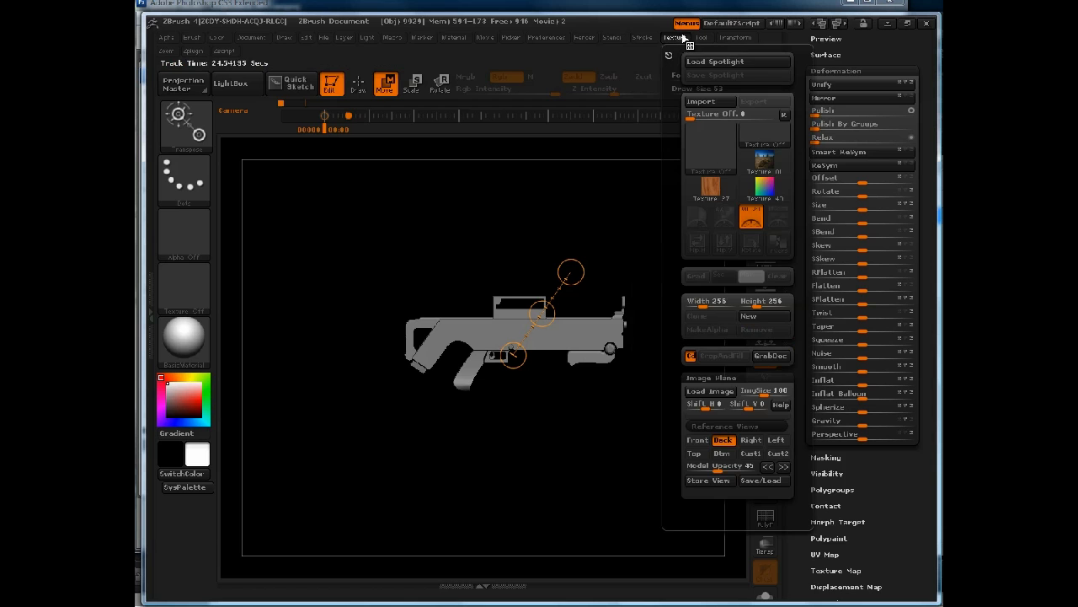
click(695, 440)
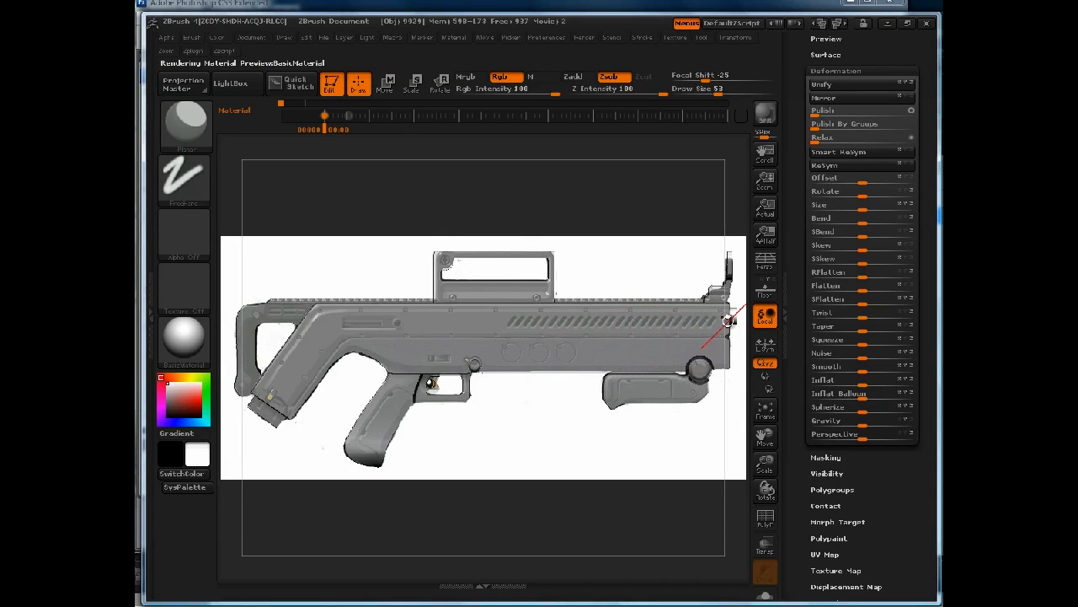
key(w)
drag(542, 294, 545, 294)
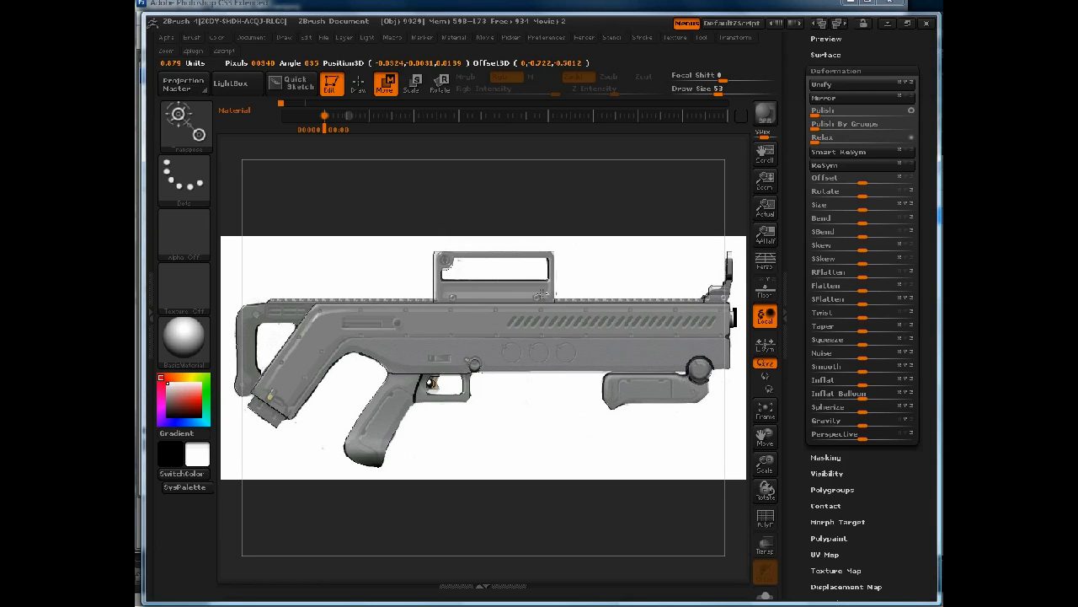
drag(543, 294, 545, 293)
key(q)
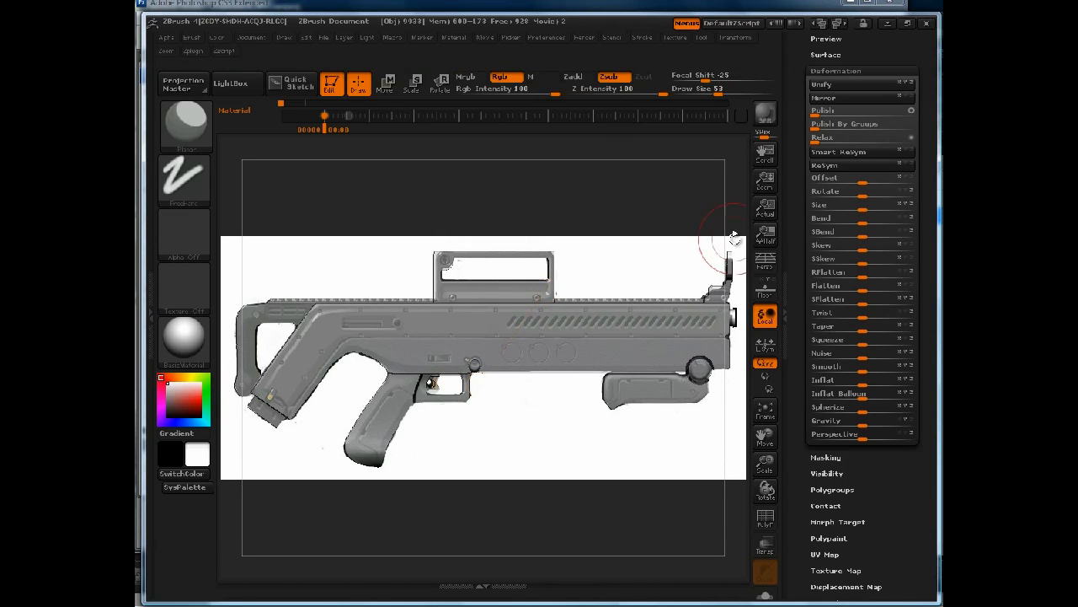
Step: Switch to the Back reference view and make the main body subtool ShadowBox513 active at the muzzle end
drag(685, 175, 651, 198)
drag(433, 220, 561, 147)
click(673, 38)
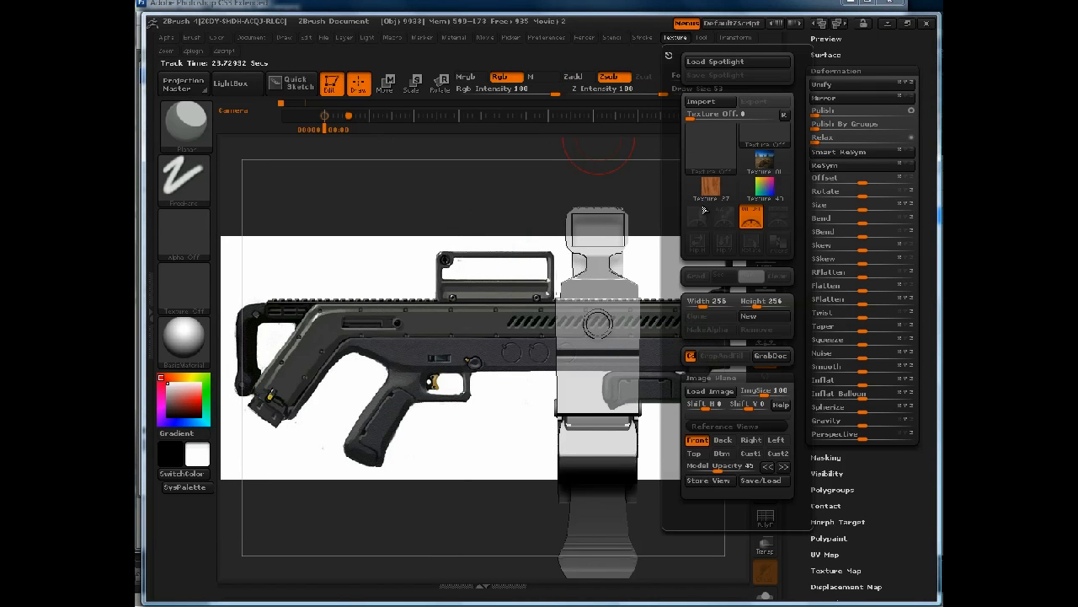
click(730, 441)
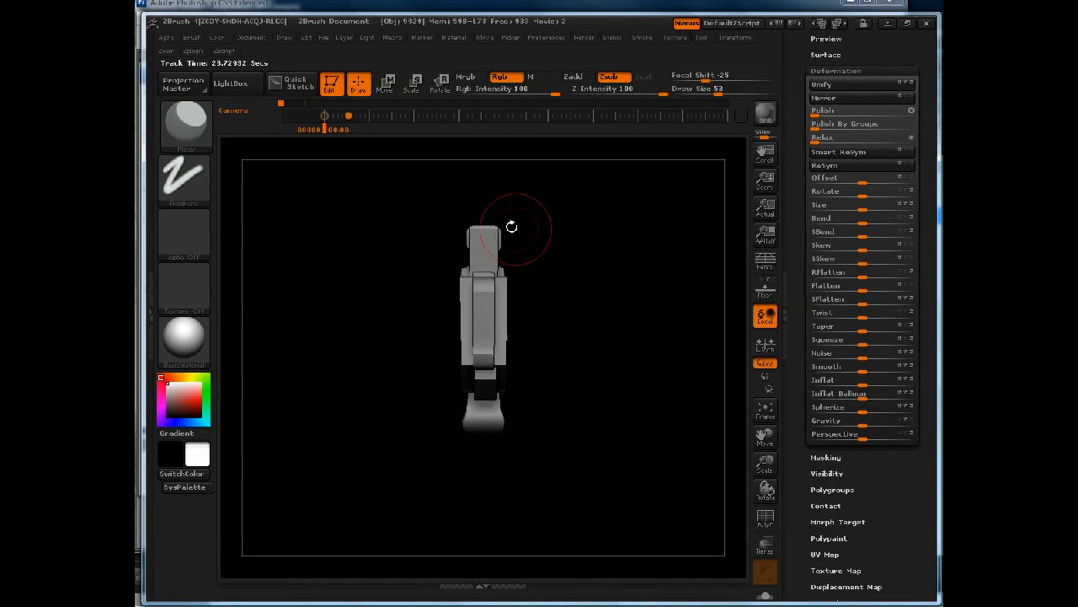
alt+drag(642, 293, 643, 361)
alt+click(537, 311)
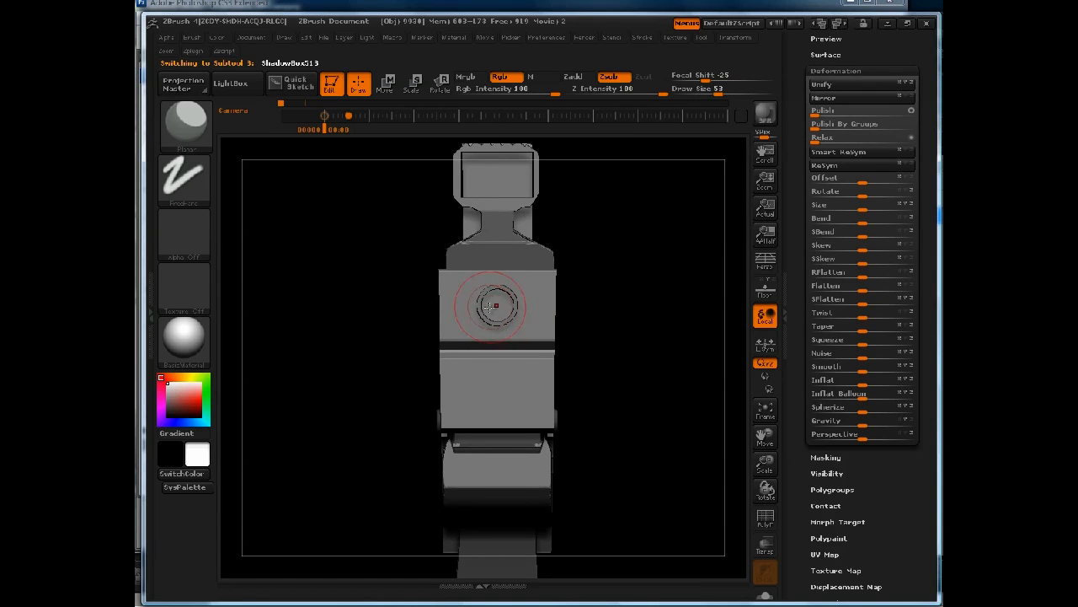
Step: Choose the MaskCircle brush with a smaller draw size and mask a circle inside the muzzle tube's opening on the body's front face
ctrl+click(185, 125)
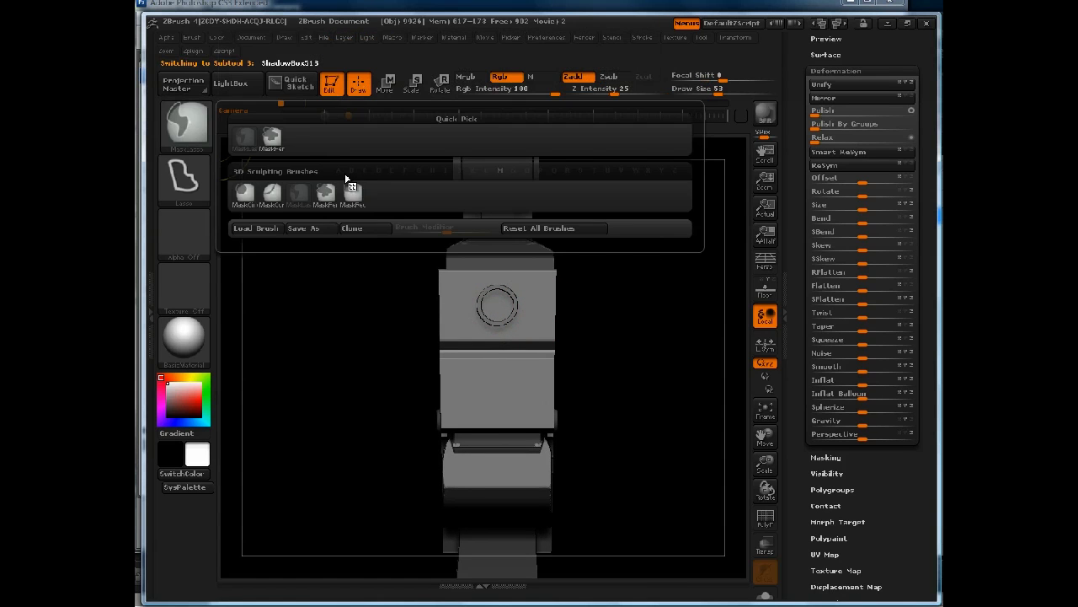
click(242, 196)
key(space)
key(ctrl)
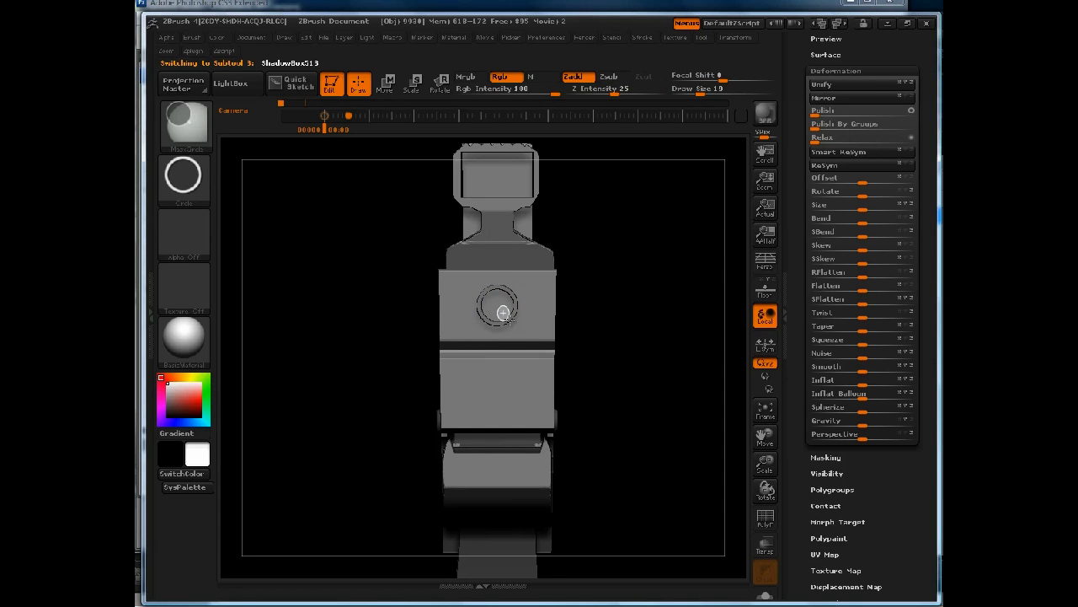
click(182, 133)
key(ctrl)
click(201, 176)
click(465, 254)
click(196, 175)
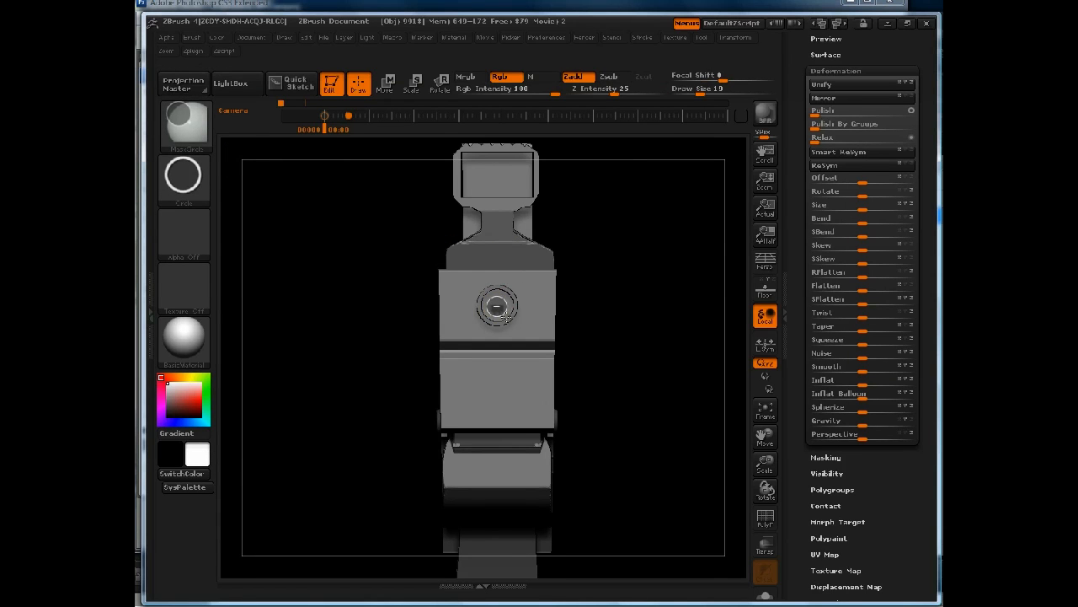
ctrl+drag(509, 320, 510, 321)
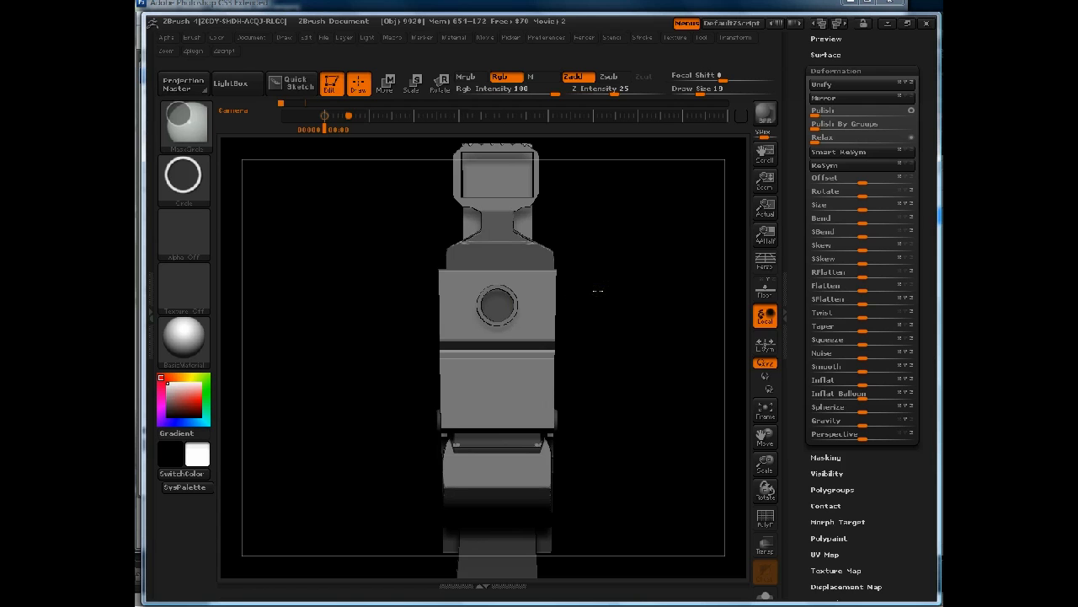
Step: Invert the circular mask and push the unmasked area straight into the body with Transpose Move to hollow out the bore
ctrl+click(597, 291)
mouse_move(606, 284)
mouse_down()
mouse_move(656, 288)
mouse_move(628, 289)
mouse_up()
key(w)
shift+drag(473, 308, 622, 308)
drag(548, 309, 477, 308)
drag(632, 260, 657, 278)
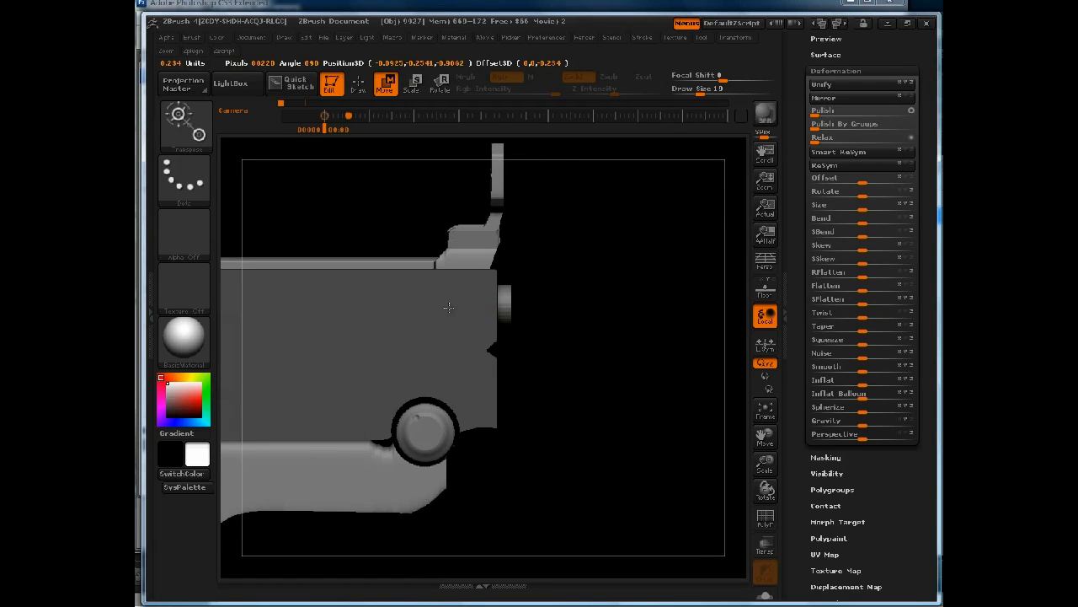
drag(631, 227, 605, 232)
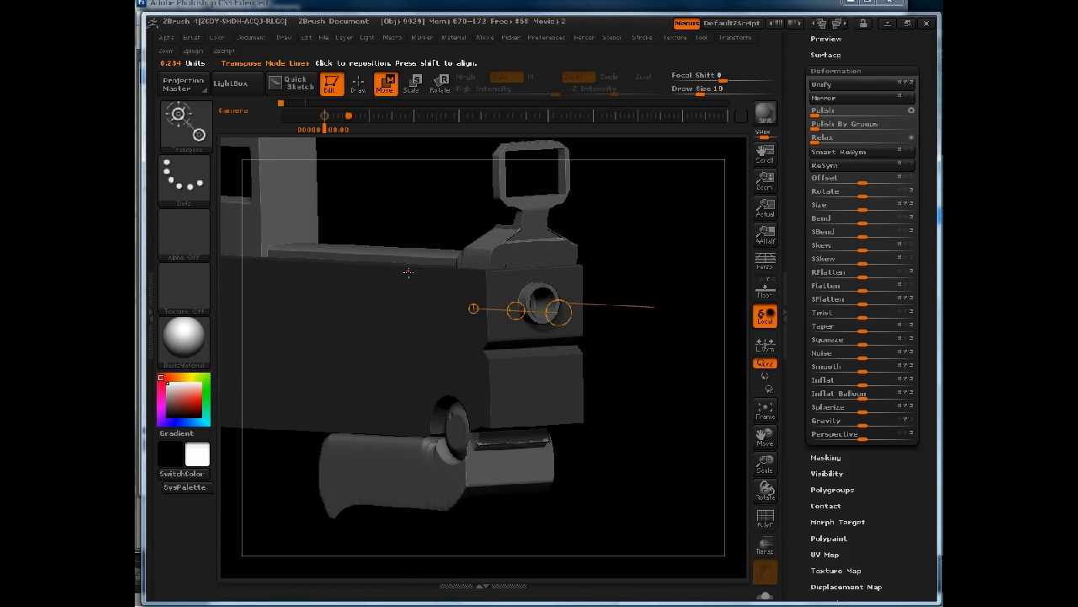
Step: Make subtool ShadowBox128 active and, with transparency on temporarily, clip its muzzle end diagonally using the Clip Curve brush
alt+click(415, 256)
drag(631, 243, 669, 246)
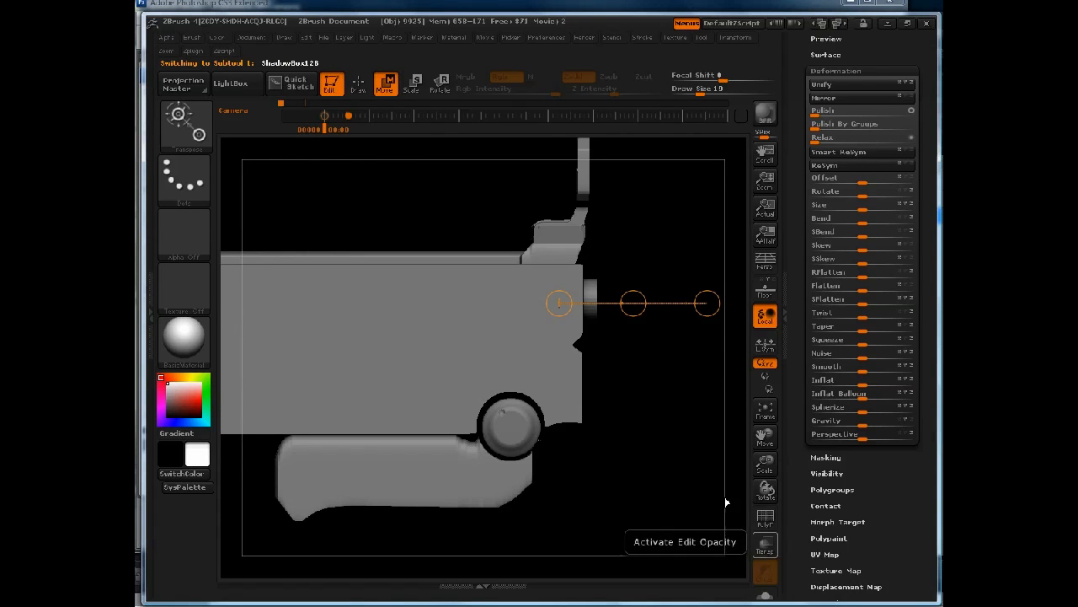
click(765, 546)
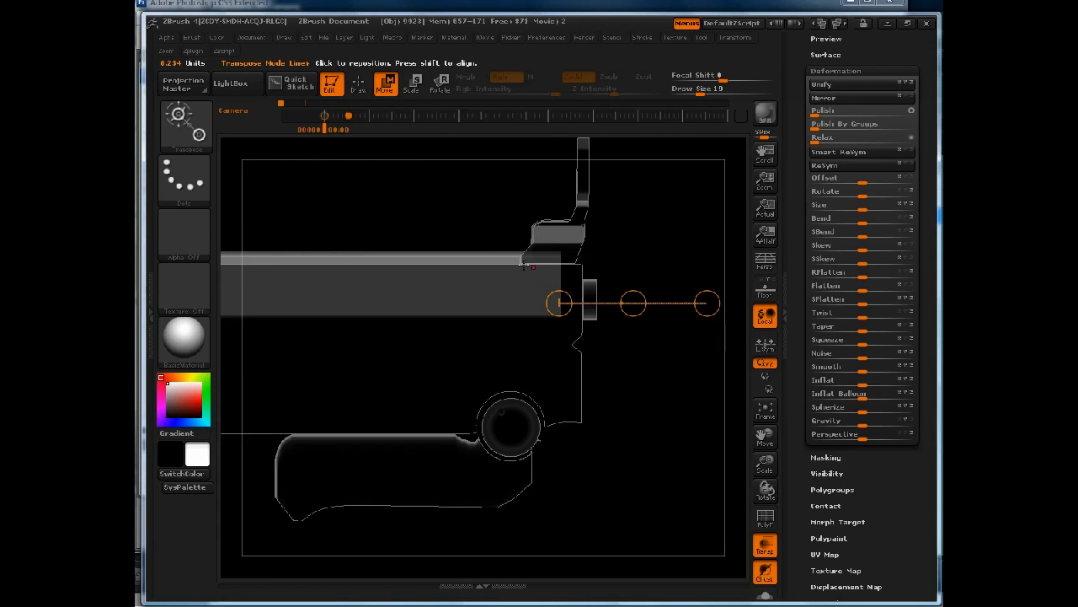
key(q)
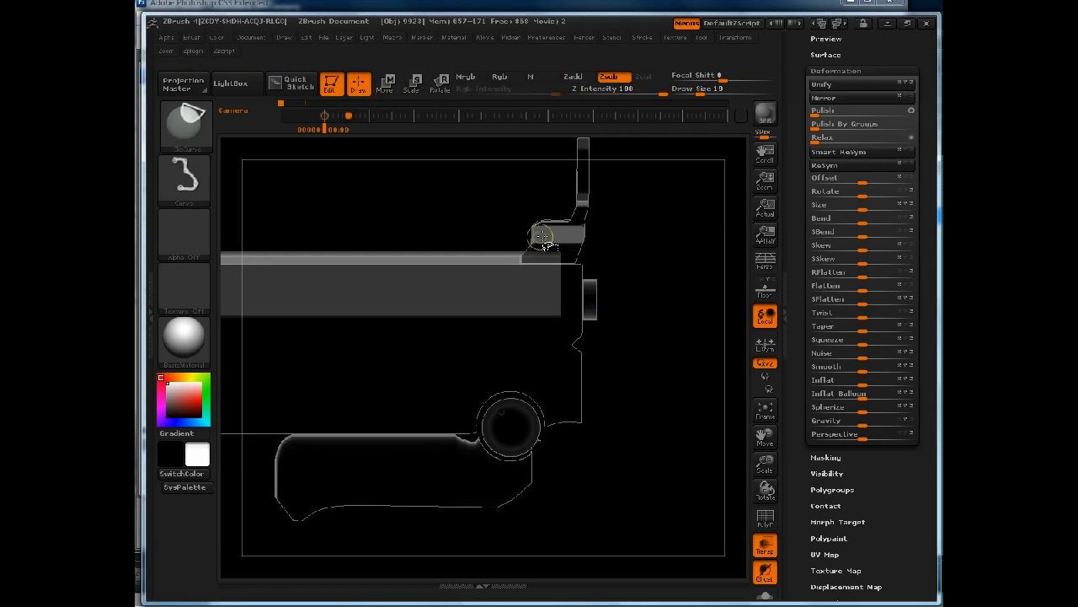
mouse_move(621, 217)
mouse_down()
mouse_move(653, 239)
mouse_move(666, 277)
mouse_up()
mouse_move(646, 232)
alt+mouse_down()
mouse_move(513, 188)
mouse_move(719, 267)
alt+mouse_up()
key(ctrl)
mouse_move(693, 223)
ctrl+shift+mouse_down()
mouse_move(517, 310)
mouse_move(502, 348)
ctrl+shift+mouse_up()
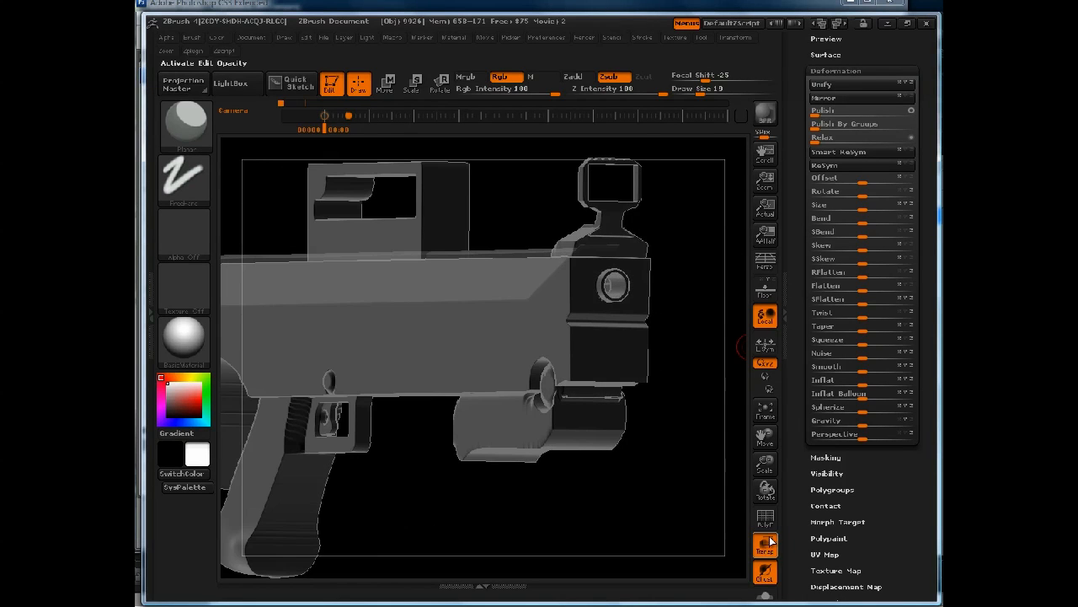
click(772, 539)
Step: Frame the whole rifle in side view and save the project as a new version numbered 8
shift+drag(683, 353, 611, 380)
key(f)
key(f)
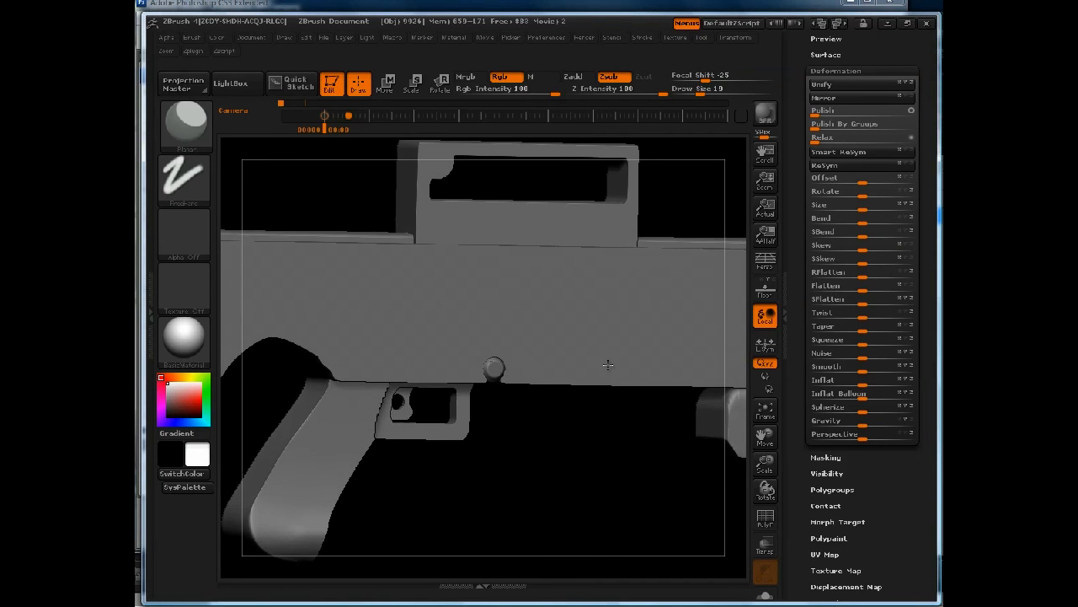
key(f)
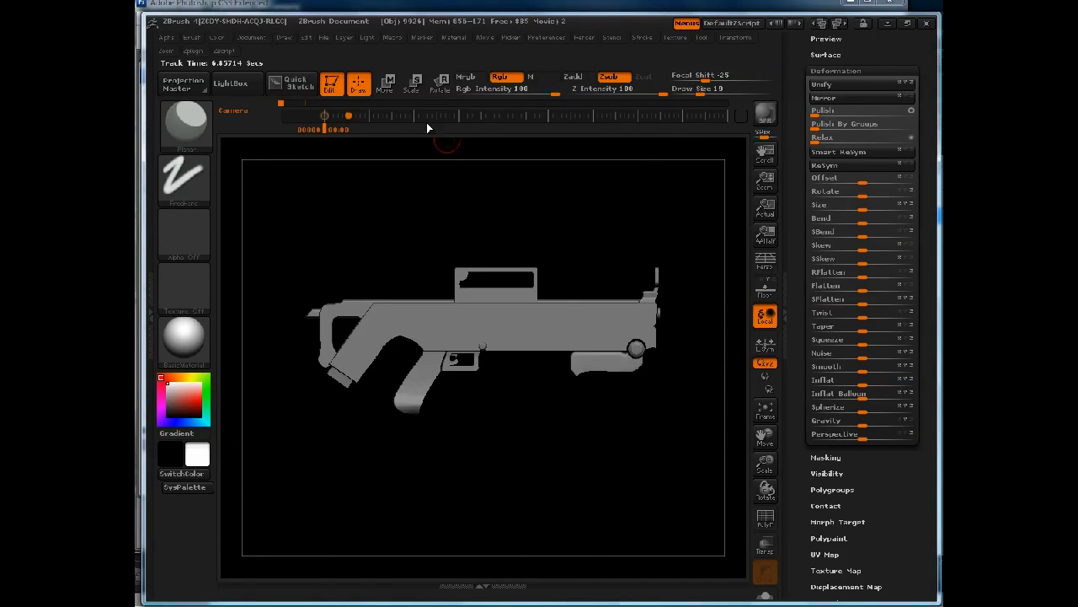
click(324, 38)
click(422, 62)
drag(258, 476, 397, 472)
key(BackSpace)
key(BackSpace)
text(8)
key(Return)
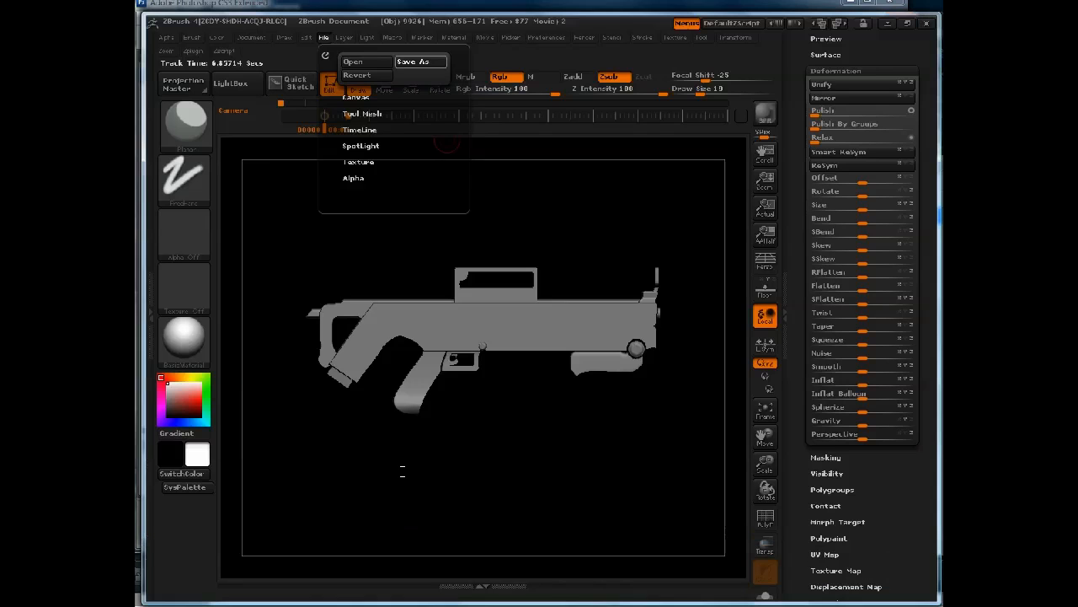